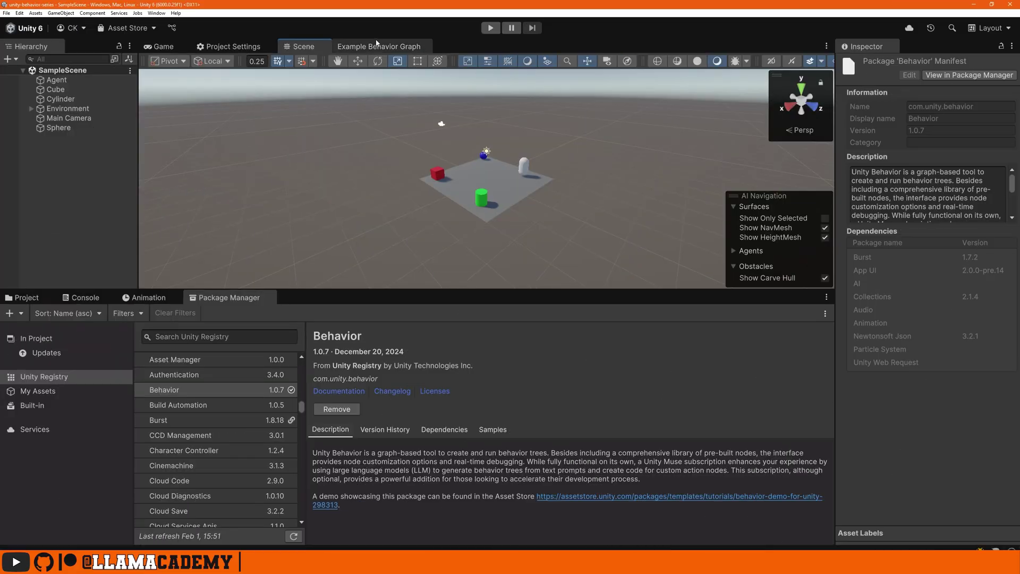
Step: Maximize the Example Behavior Graph editor to fill the window
double_click(376, 46)
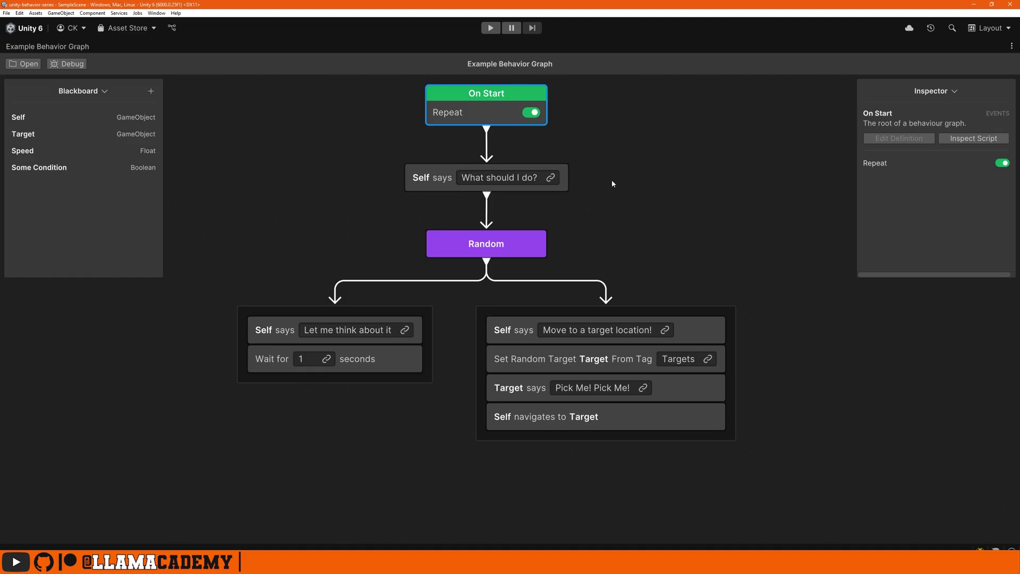
Step: Add a Flow > Sequence node and place it right of Random
left_click(597, 234)
right_click(598, 249)
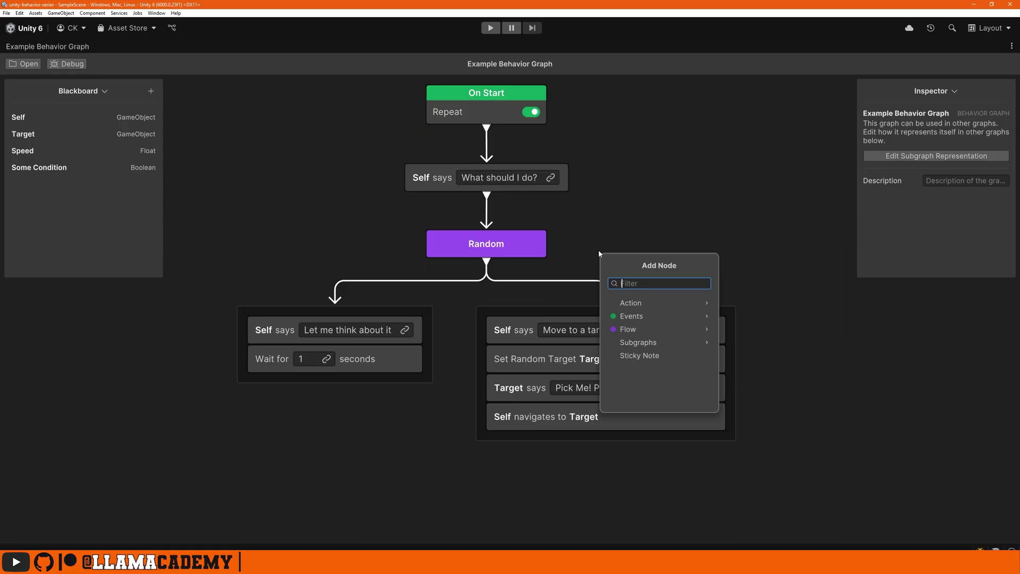
left_click(619, 331)
scroll(684, 351, "down", 2)
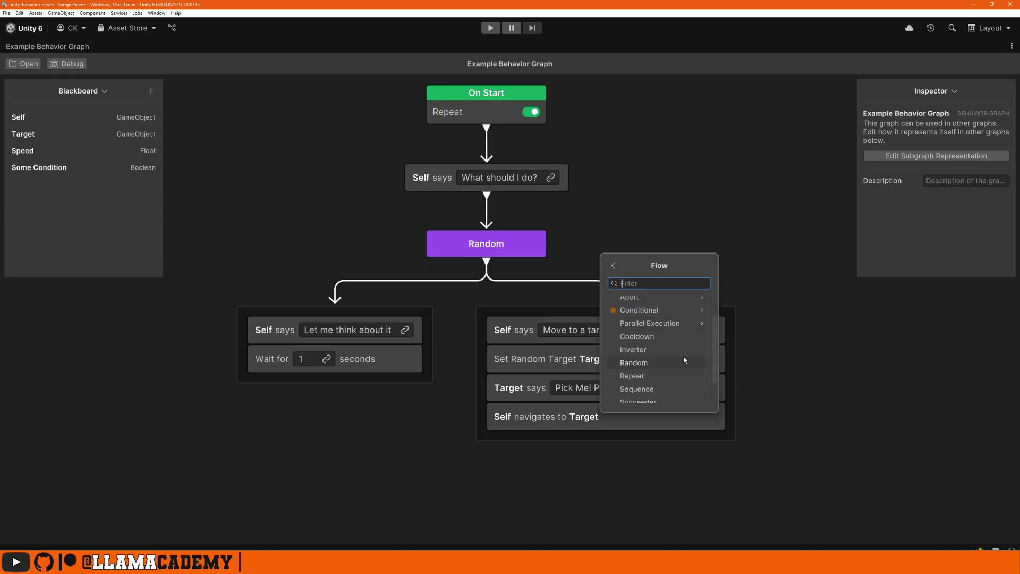
mouse_move(636, 357)
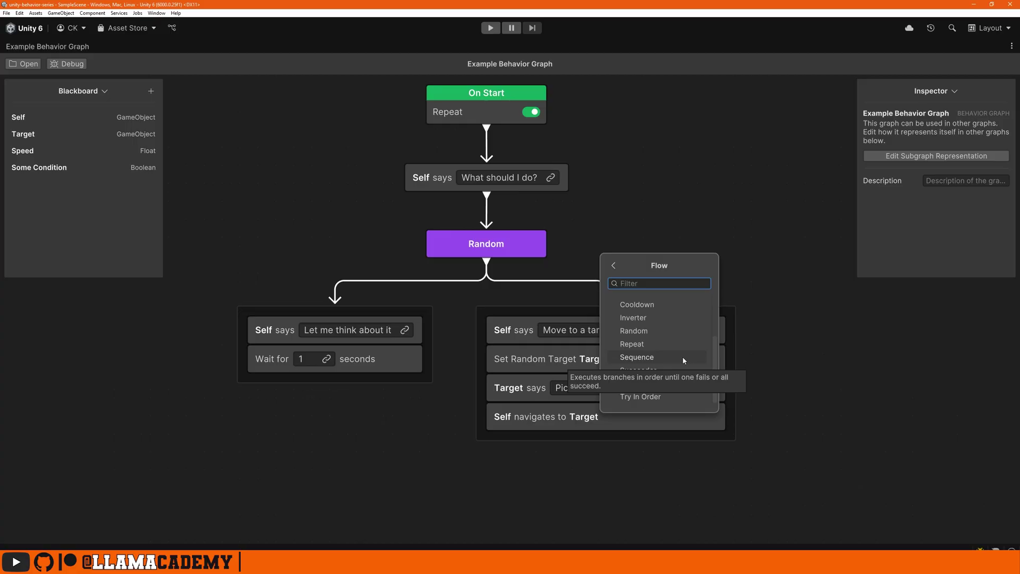
left_click(672, 356)
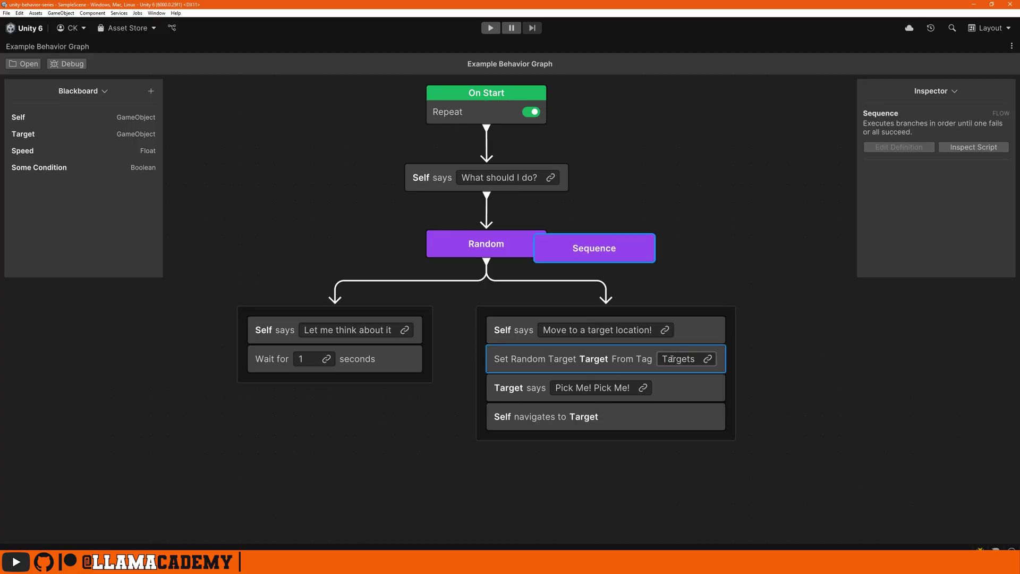
left_click_drag(622, 242, 657, 242)
left_click(657, 242)
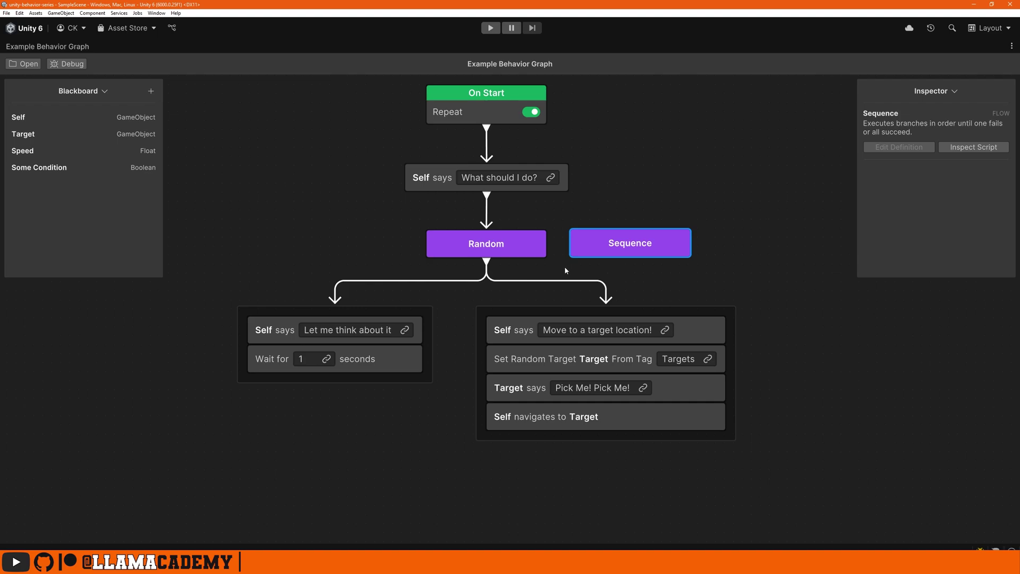
Step: Remove Random's branch links and wire Self says into Sequence, and Sequence to the action groups
left_click(450, 281)
key("Delete")
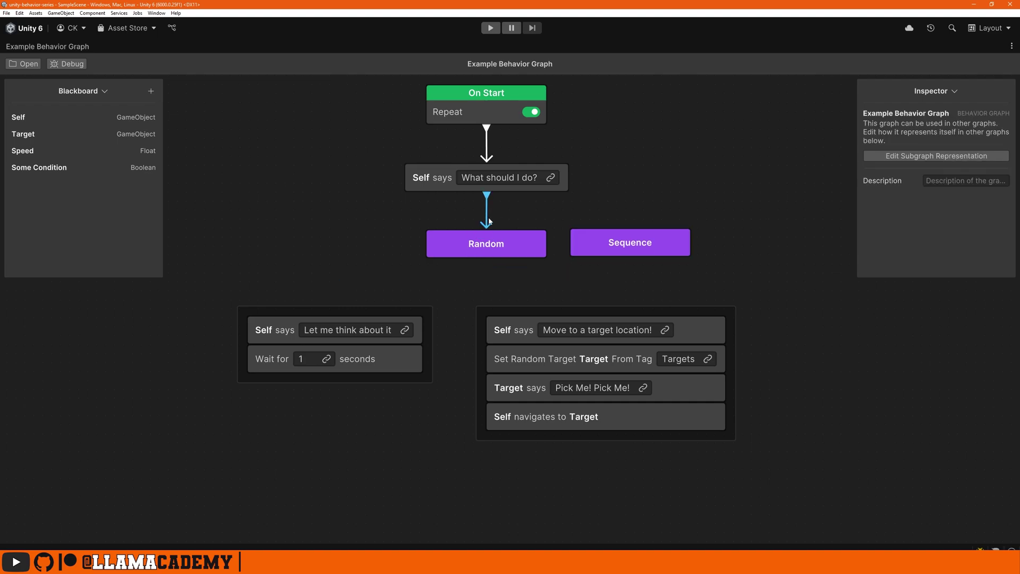
mouse_move(489, 202)
left_mouse_down()
mouse_move(627, 253)
mouse_move(338, 301)
left_mouse_up()
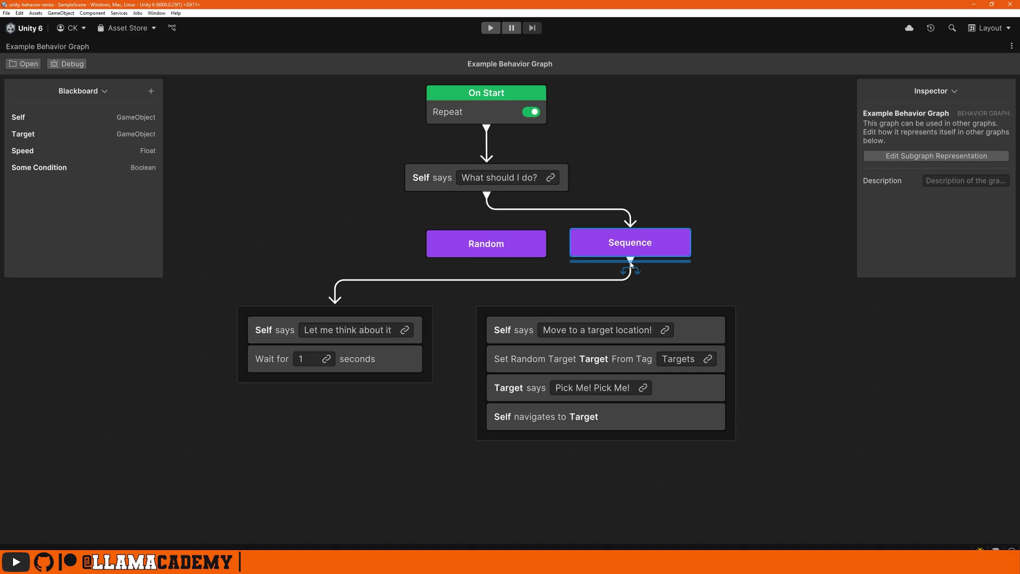
left_click_drag(630, 265, 625, 296)
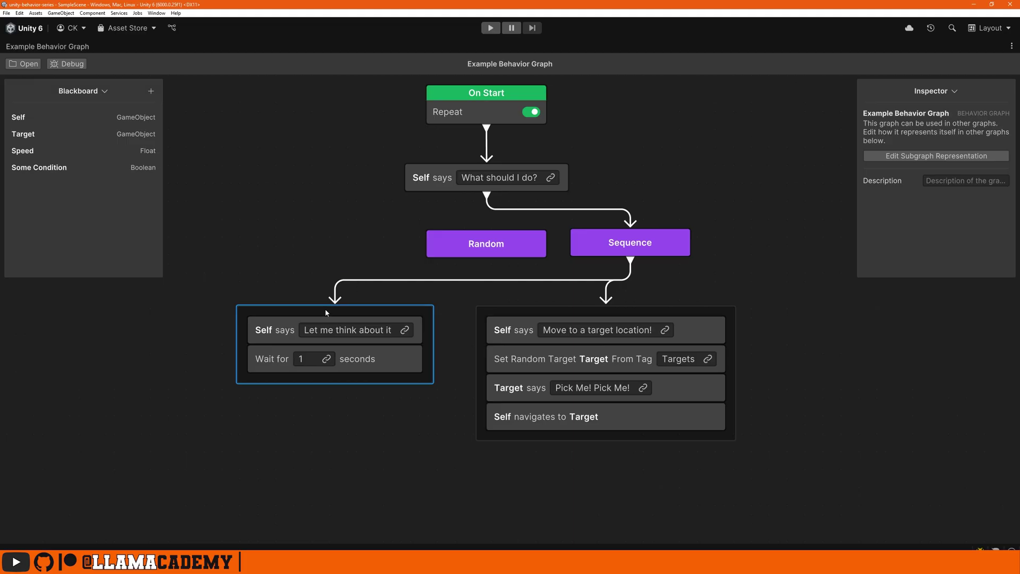
Step: Restore the docked layout, debug the Agent's graph and enter Play mode
left_click(608, 312)
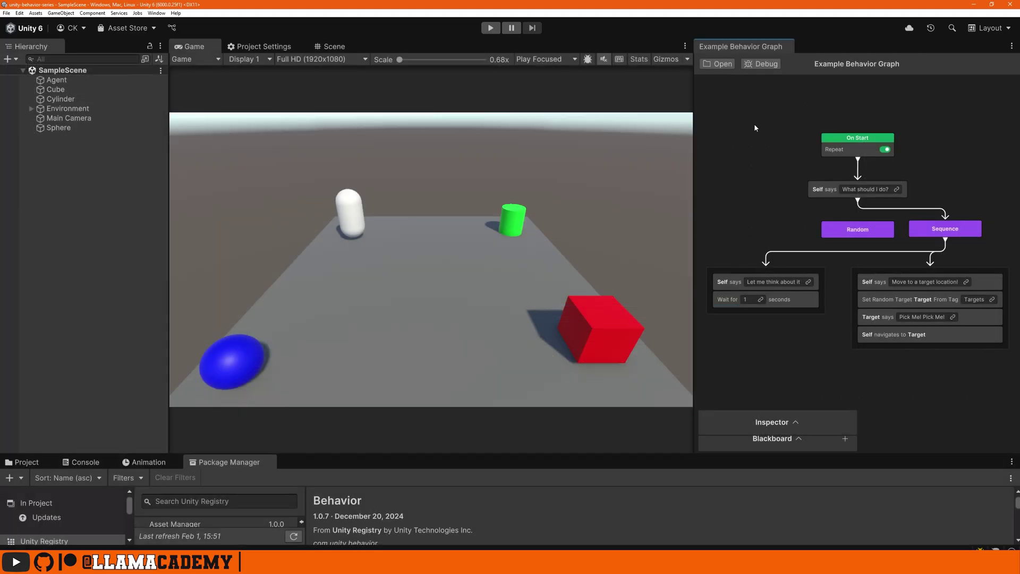
left_click(763, 64)
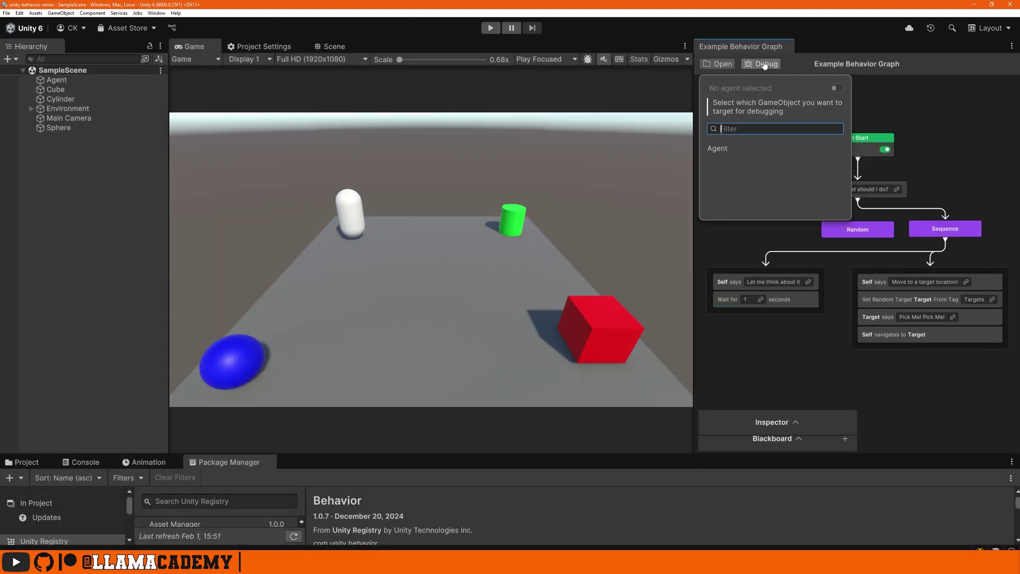
left_click(717, 148)
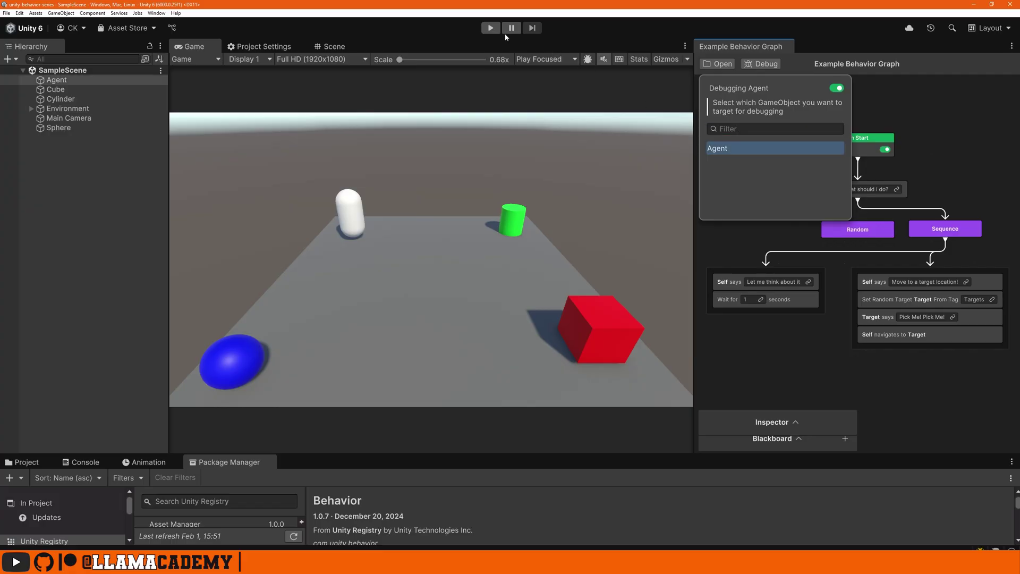
left_click(491, 28)
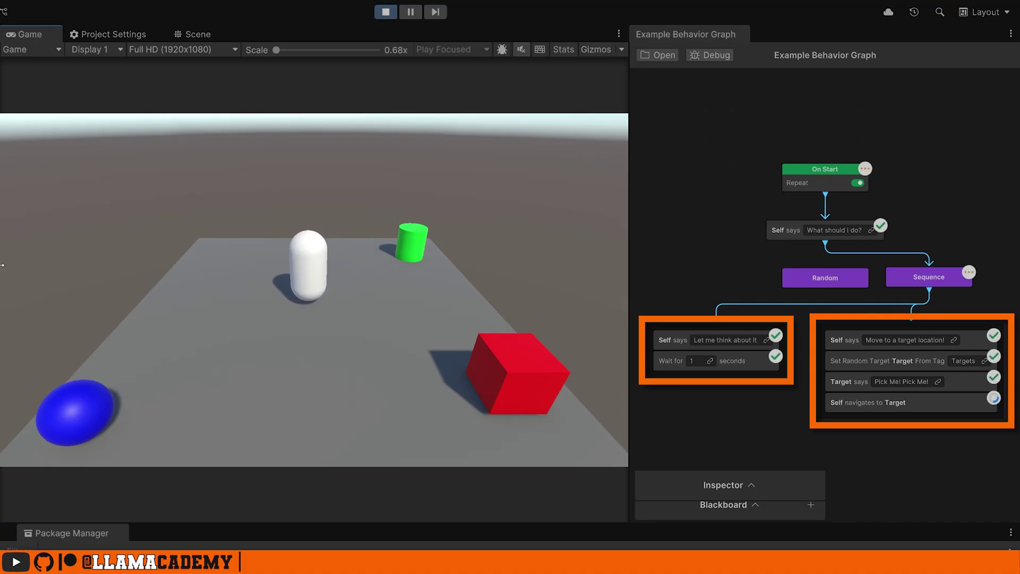
Step: Move Random and Sequence aside, add a Try In Order node and test it in Play mode
left_click(385, 12)
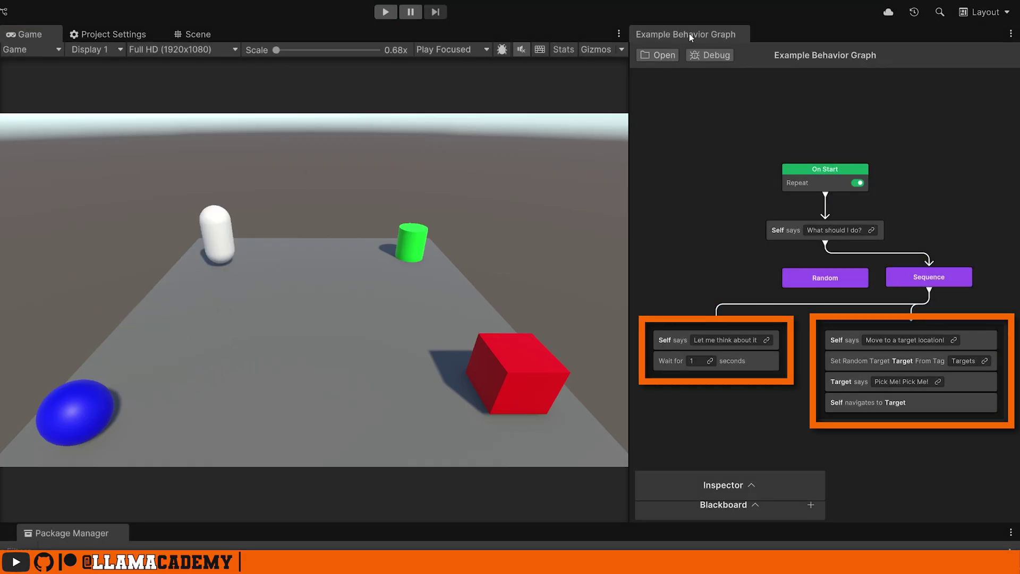
mouse_move(666, 339)
left_mouse_down()
mouse_move(670, 389)
mouse_move(721, 322)
left_mouse_up()
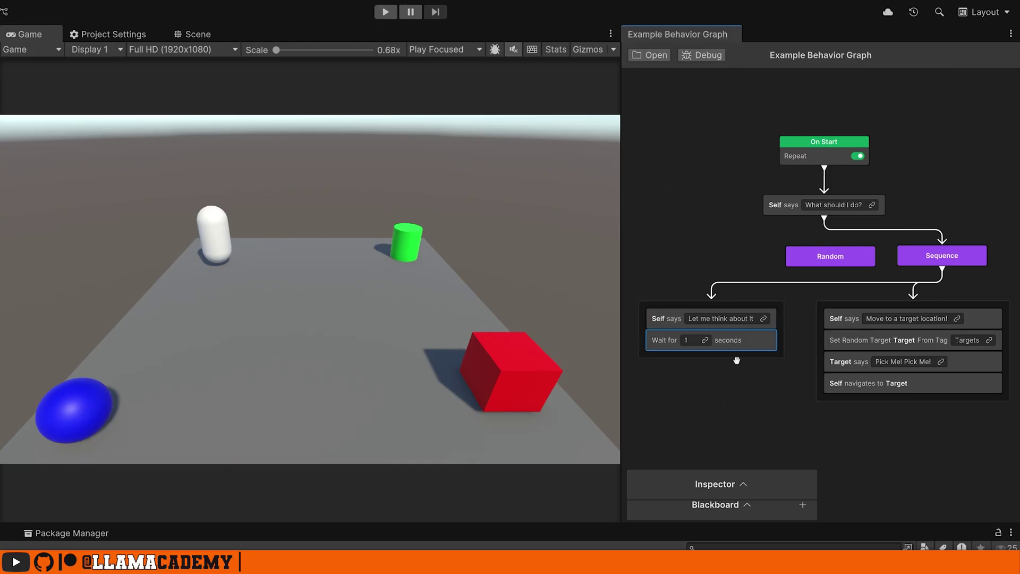
left_click_drag(737, 361, 738, 316)
left_click_drag(824, 276, 682, 271)
left_click_drag(929, 276, 764, 271)
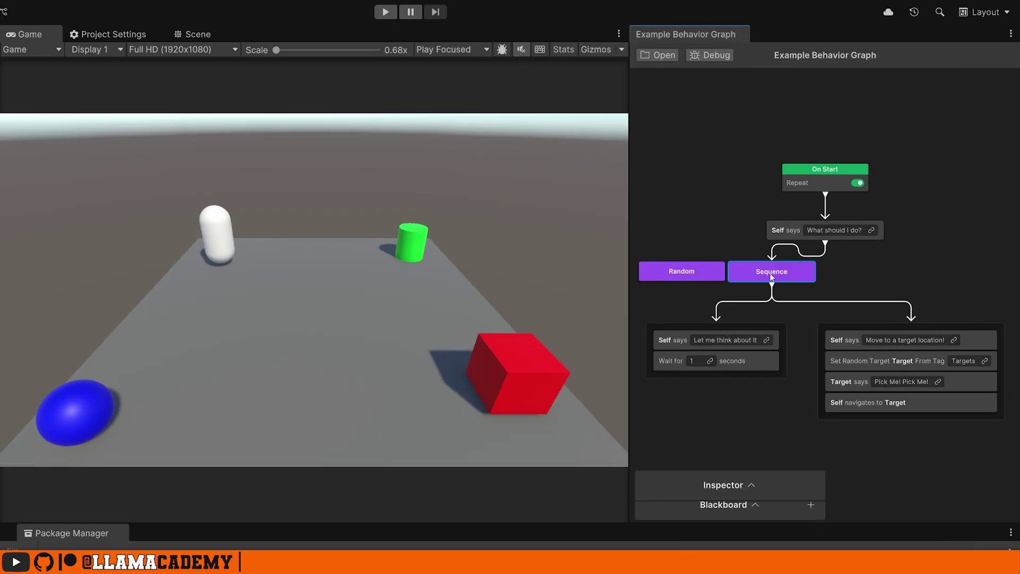
left_click(856, 265)
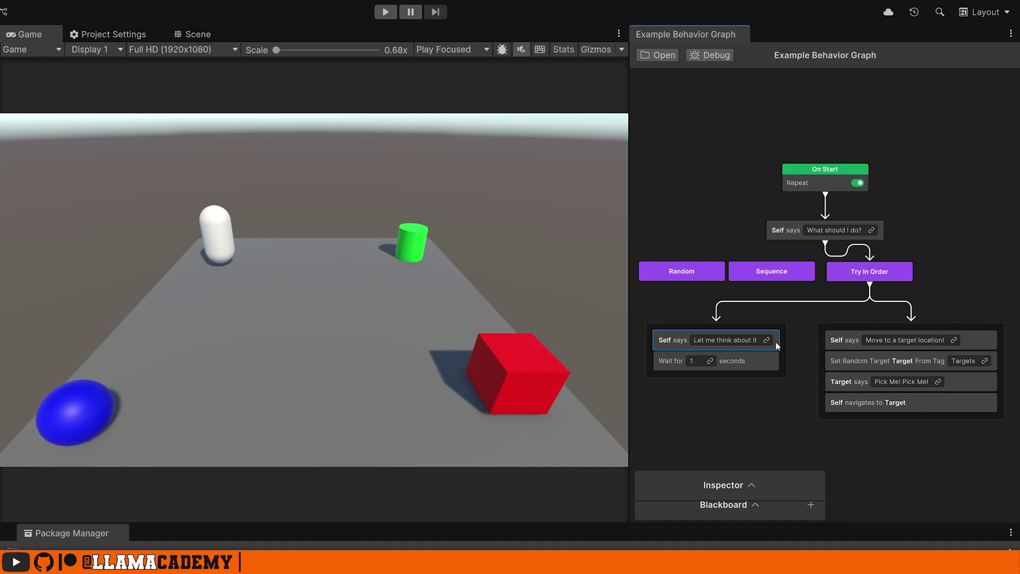
left_click(385, 12)
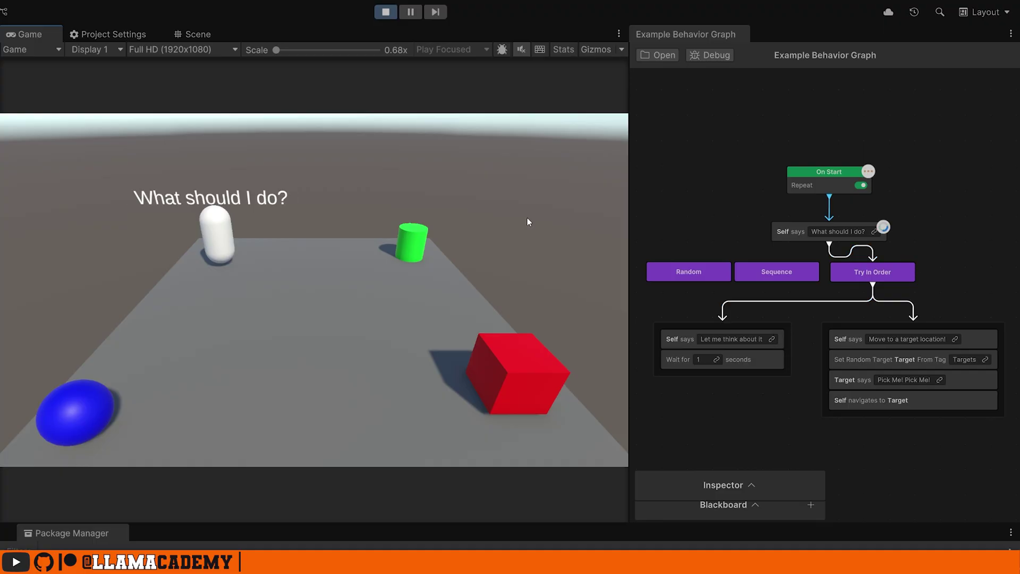
left_click(382, 17)
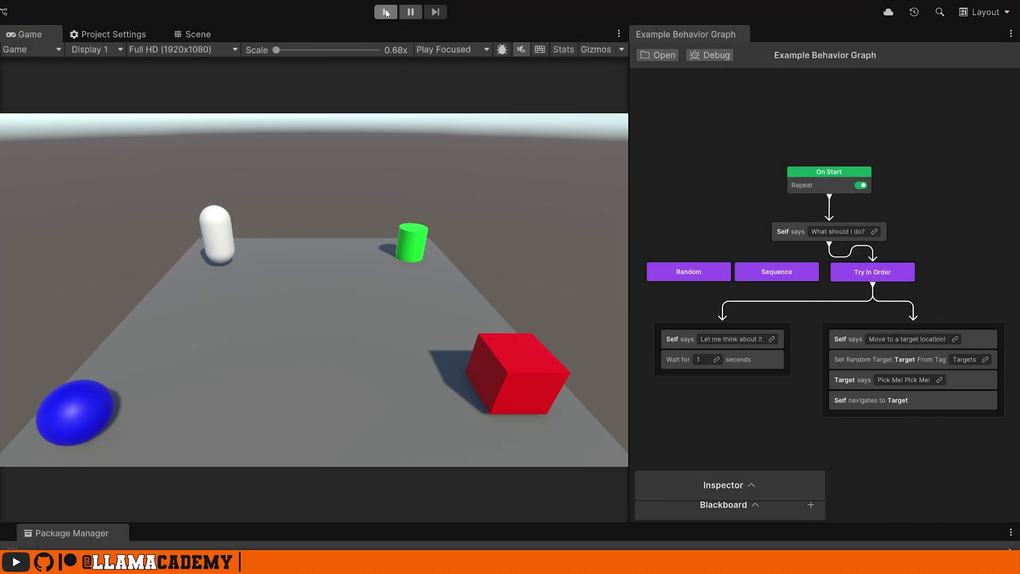
Step: Delete Try In Order's branch links and the Random and Sequence nodes
left_click(845, 303)
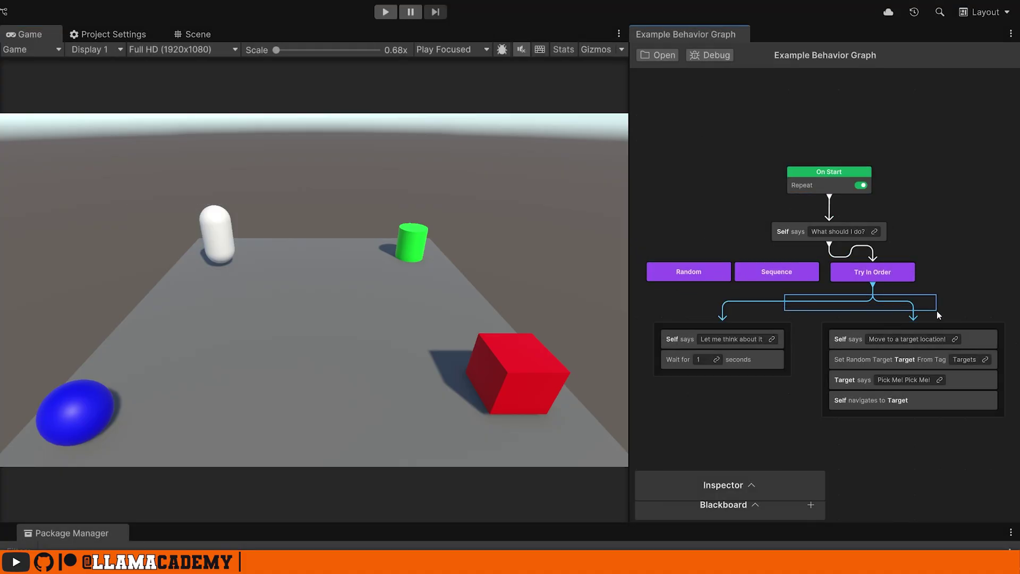
key("Delete")
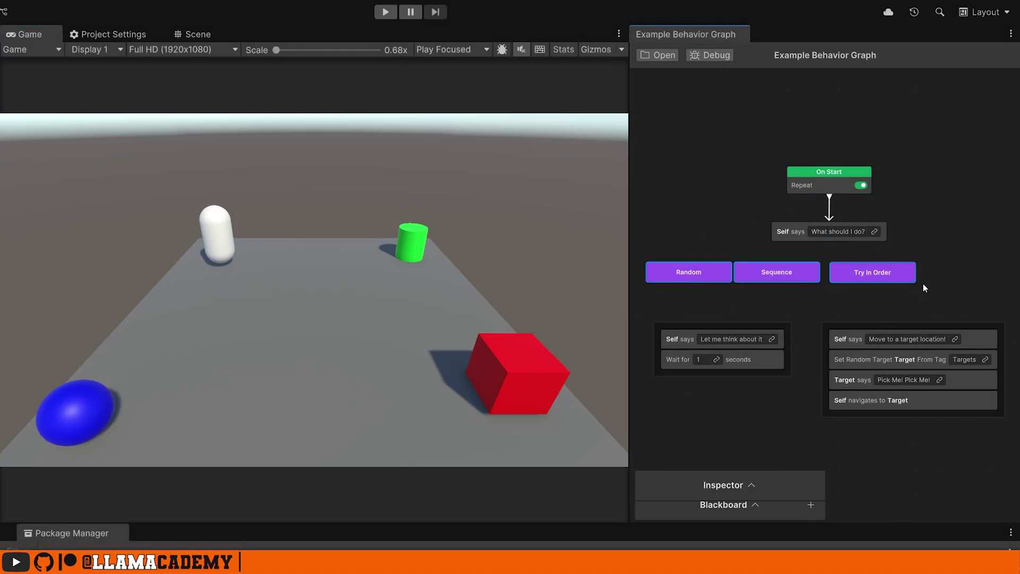
key("Delete")
Step: Add a Flow > Repeat node below Self says and connect Self says into it
left_click(781, 279)
key("space")
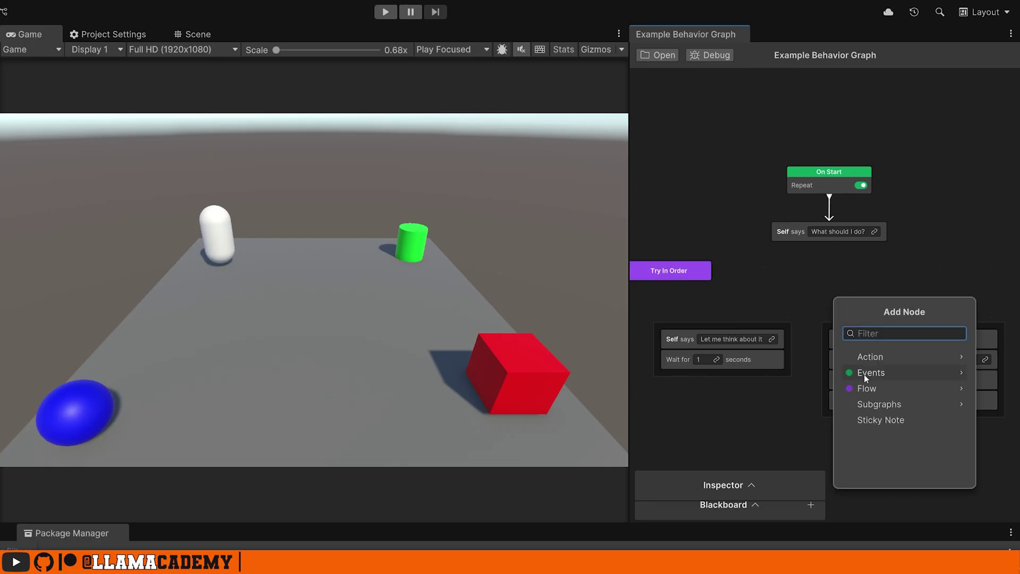
left_click(867, 392)
scroll(906, 405, "down", 1)
left_click(898, 406)
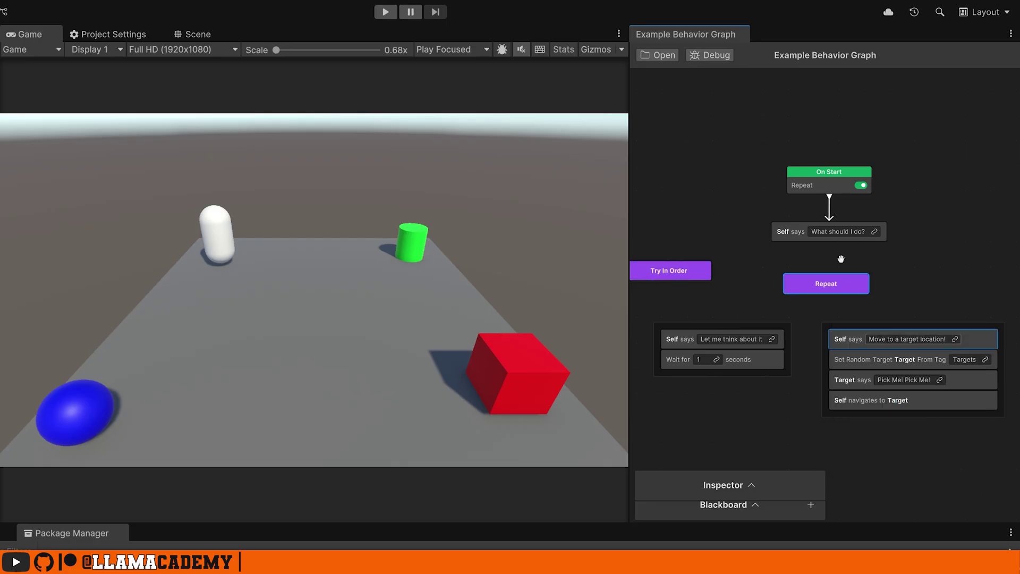
mouse_move(823, 244)
left_mouse_down()
mouse_move(821, 298)
mouse_move(922, 328)
left_mouse_up()
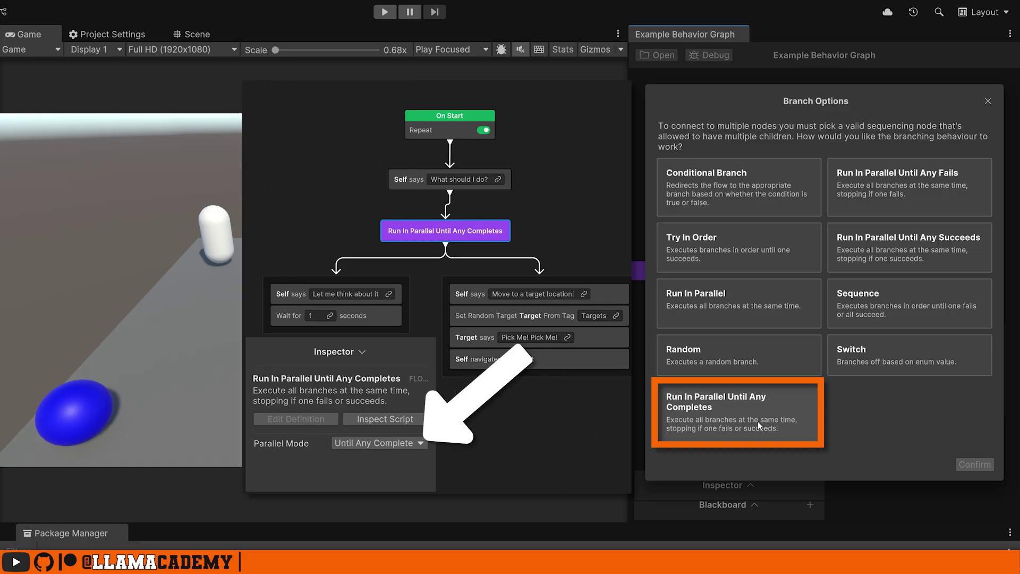
Step: Set the Repeat node's Repeat Mode to Condition and view the Any/All Are True options
left_click(988, 100)
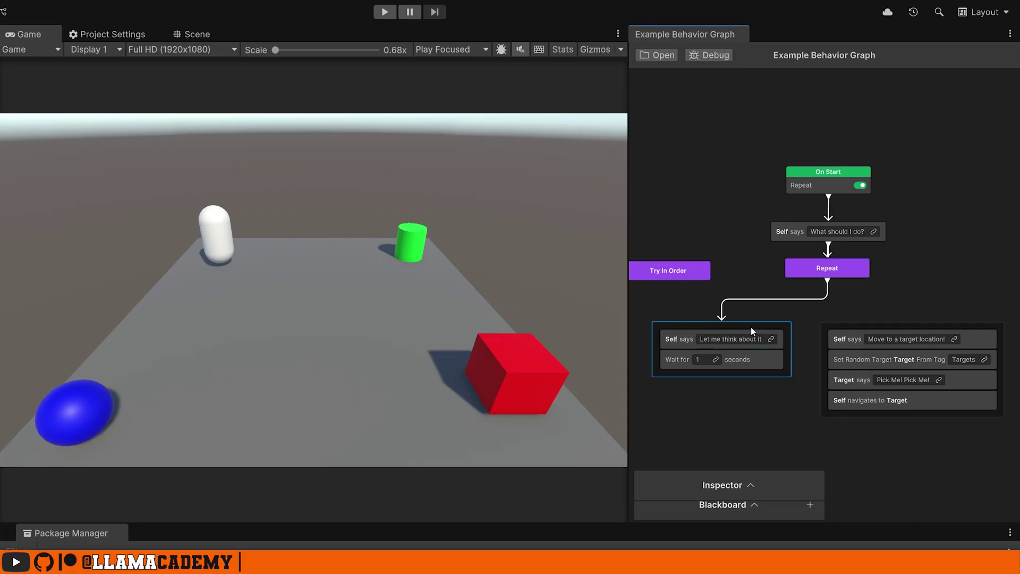
left_click_drag(823, 275, 742, 281)
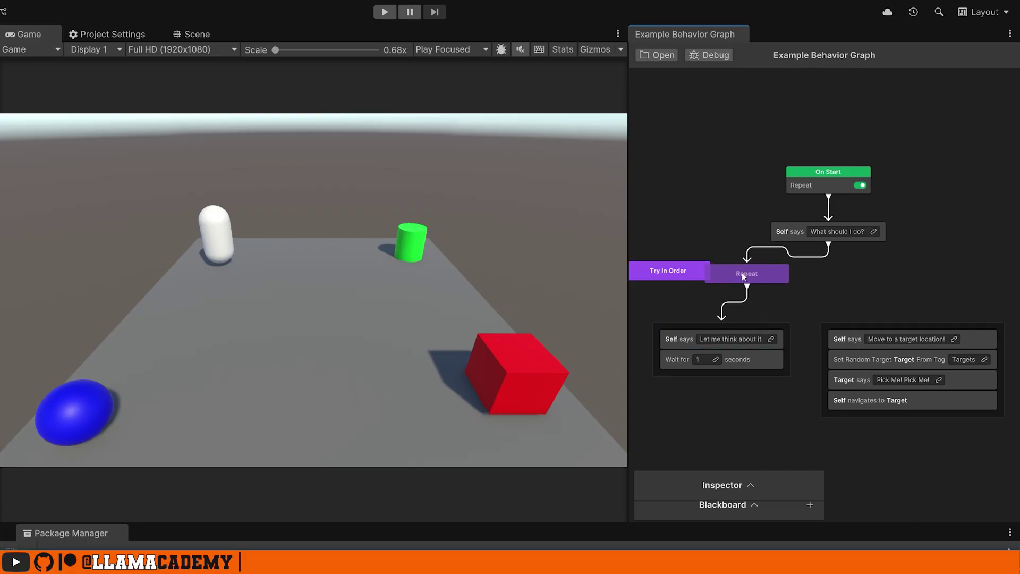
left_click_drag(724, 481, 910, 101)
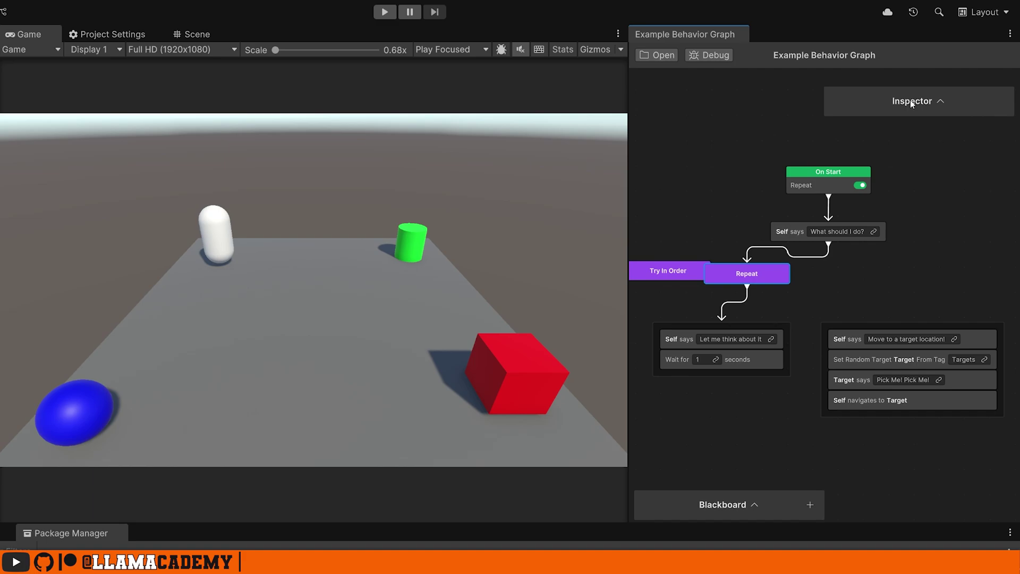
left_click(940, 103)
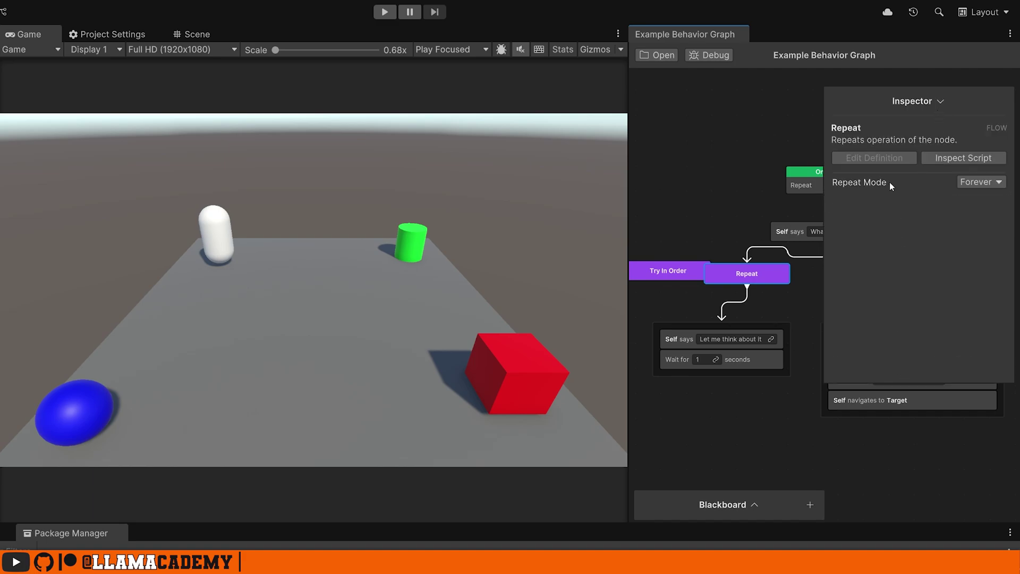
left_click(987, 184)
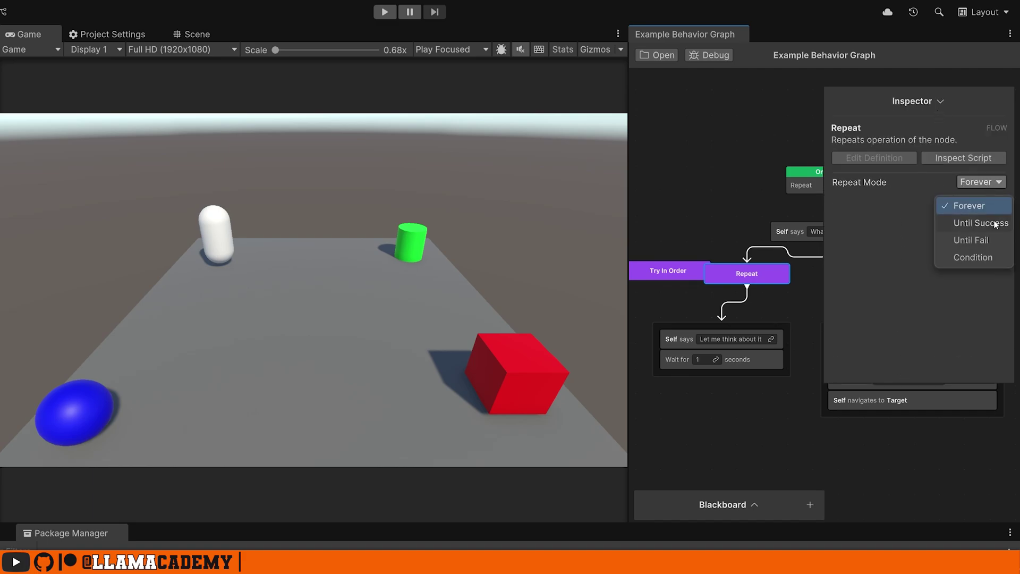
left_click(987, 257)
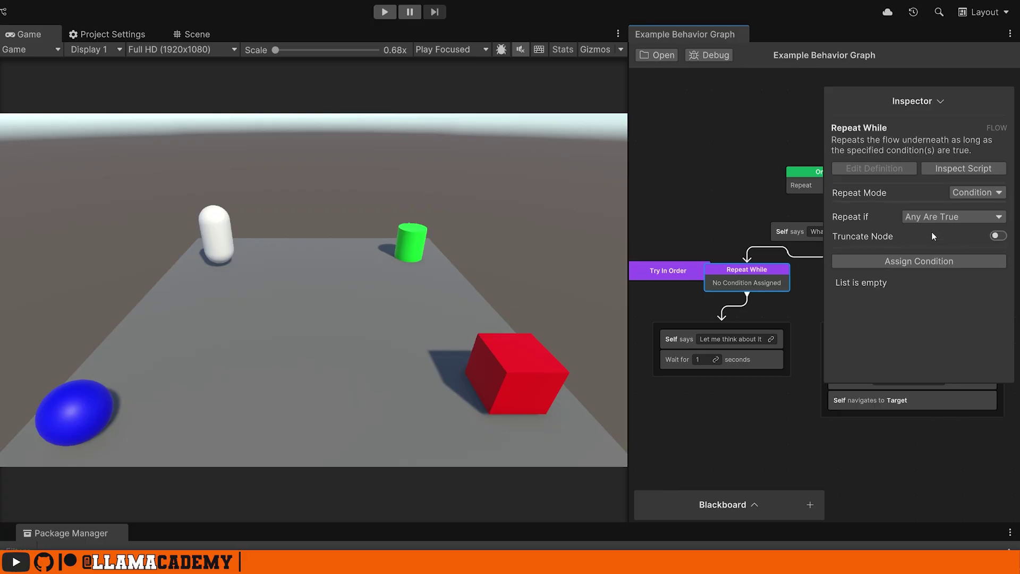
left_click(930, 217)
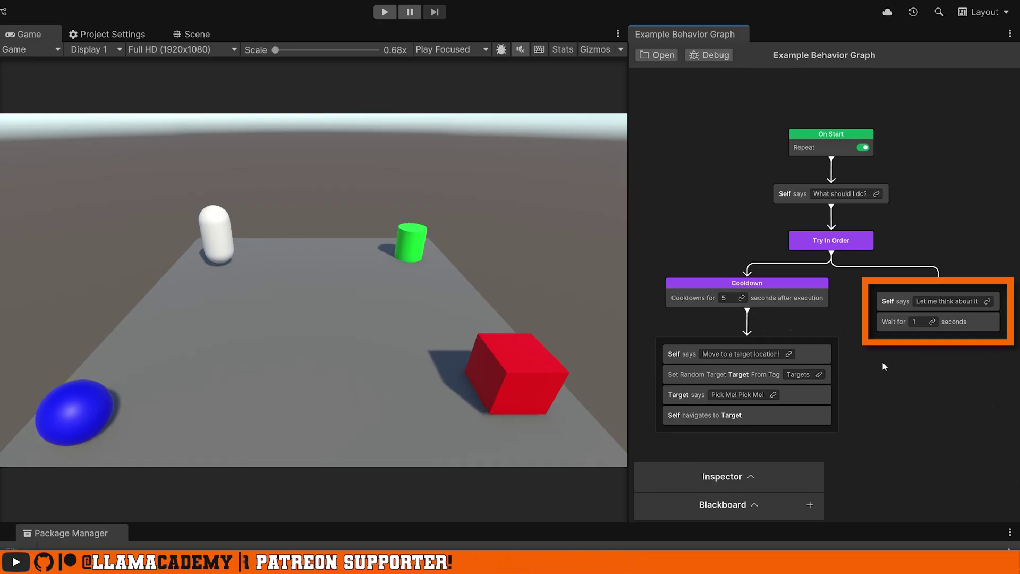
Step: Play the scene with the 3-second Time Out guarding movement, then stop Play mode
key("ctrl+p")
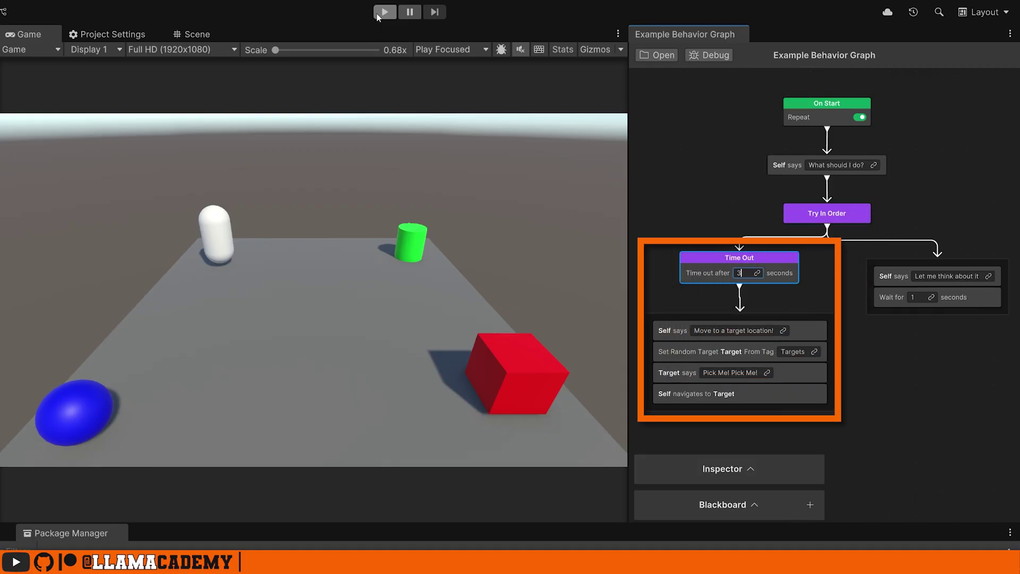
left_click(383, 12)
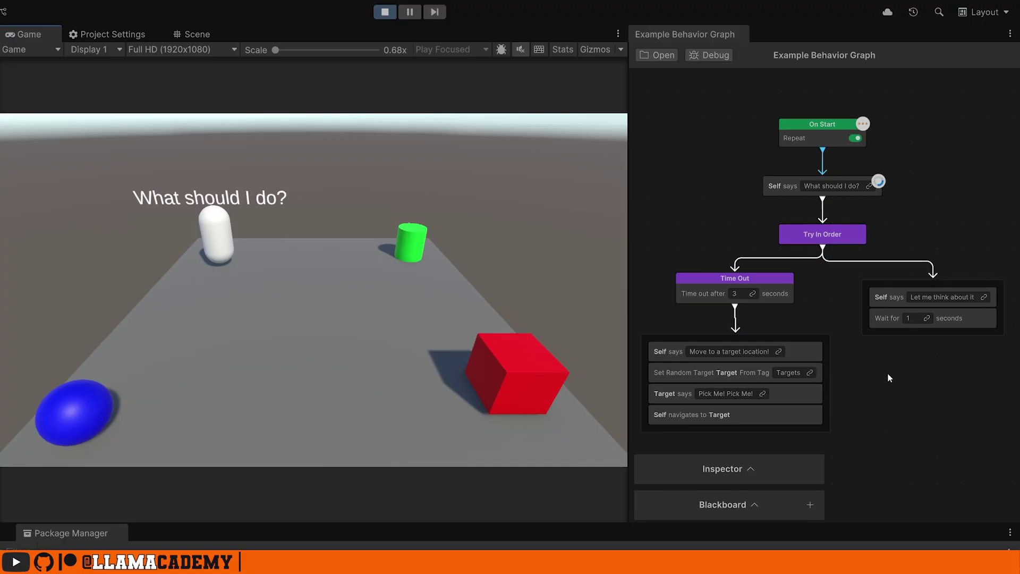
key("ctrl+p")
left_click(726, 278)
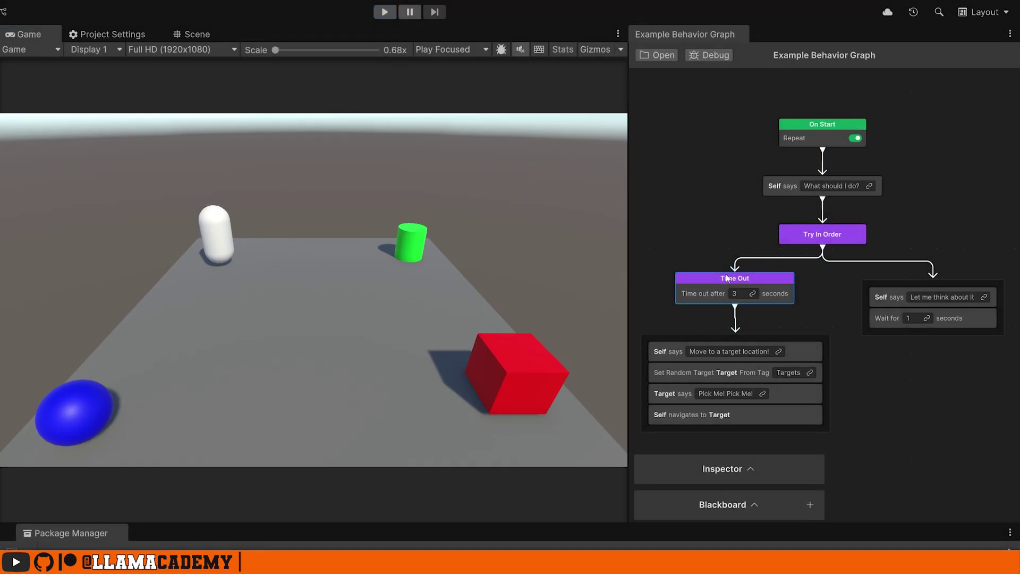
Step: Replace Time Out with an Abort If node between Try In Order and the move sequence, keeping Any Are True
key("Delete")
key("space")
left_click(777, 390)
left_click(788, 392)
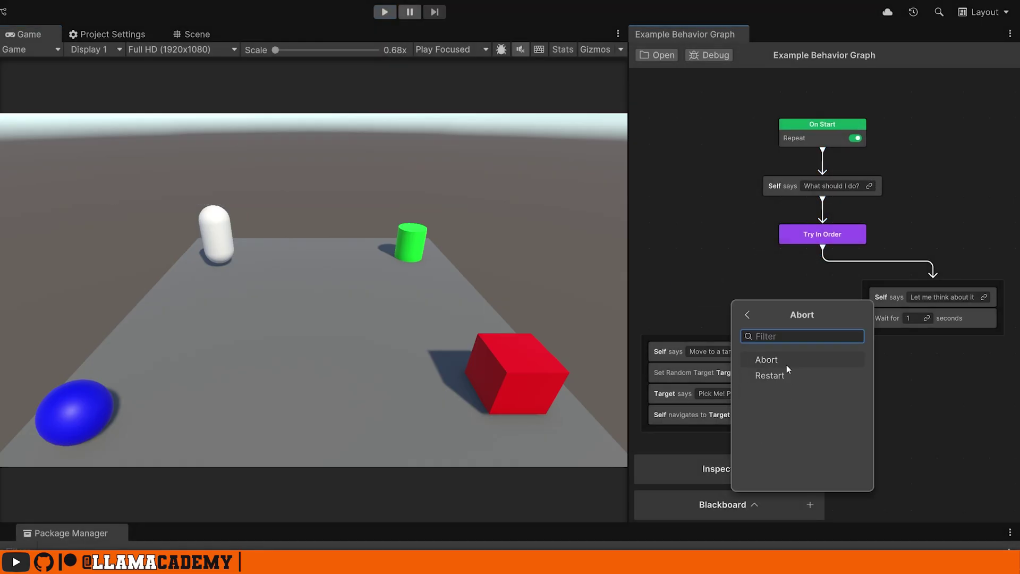
left_click(786, 359)
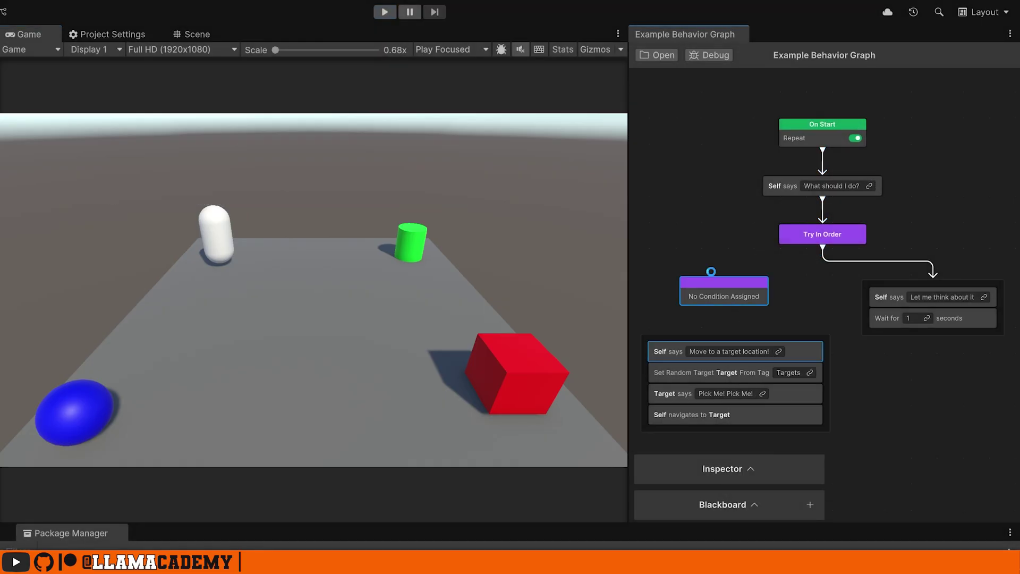
left_click(738, 468)
left_click_drag(721, 325, 875, 102)
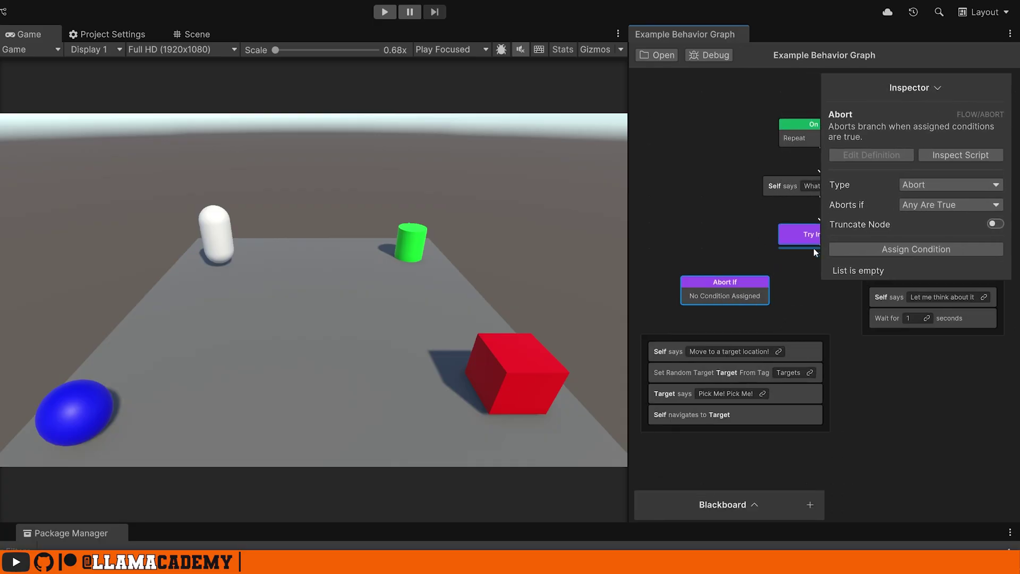
left_click_drag(725, 270, 799, 234)
left_click_drag(725, 307, 733, 327)
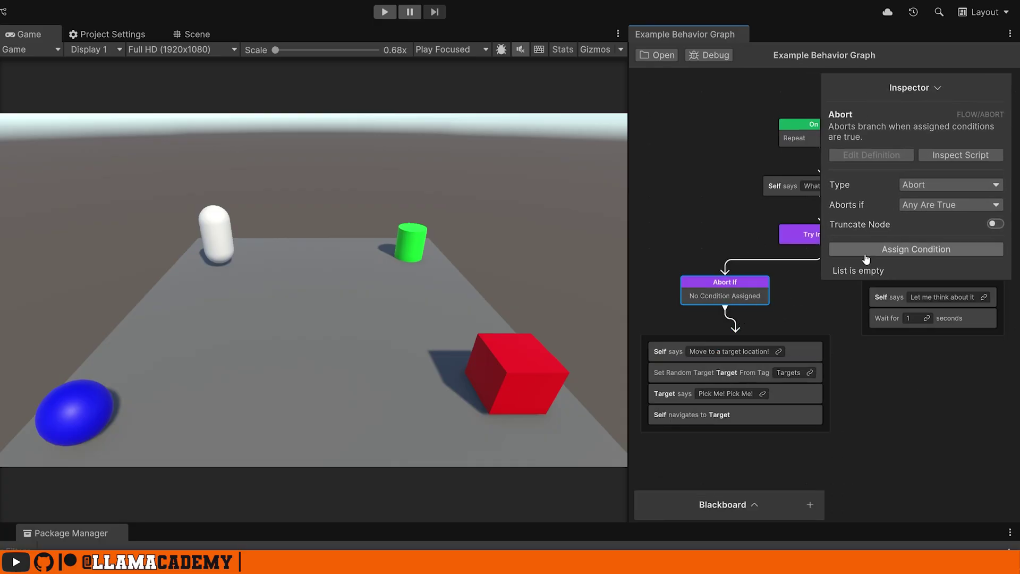
left_click(949, 204)
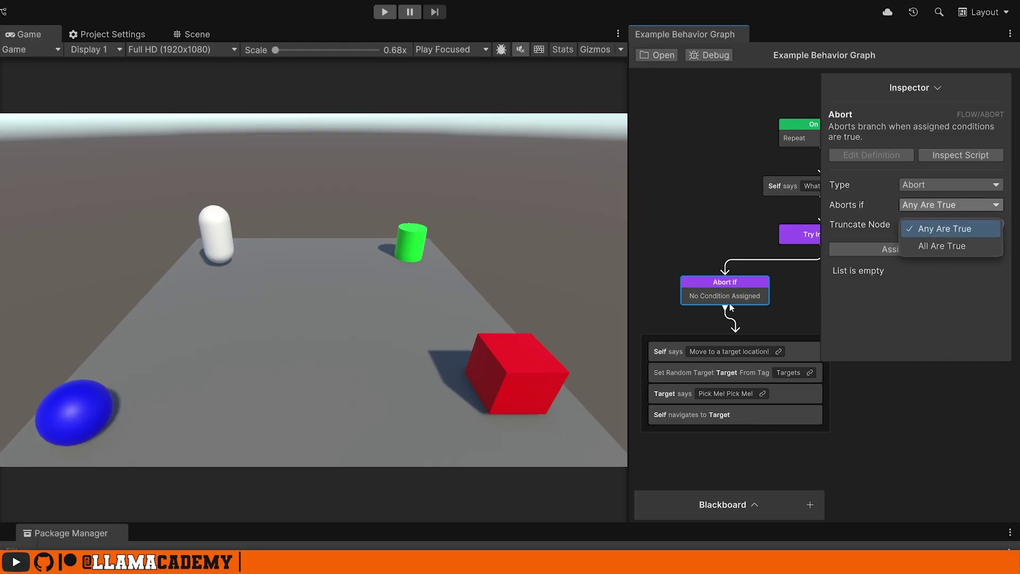
left_click(924, 429)
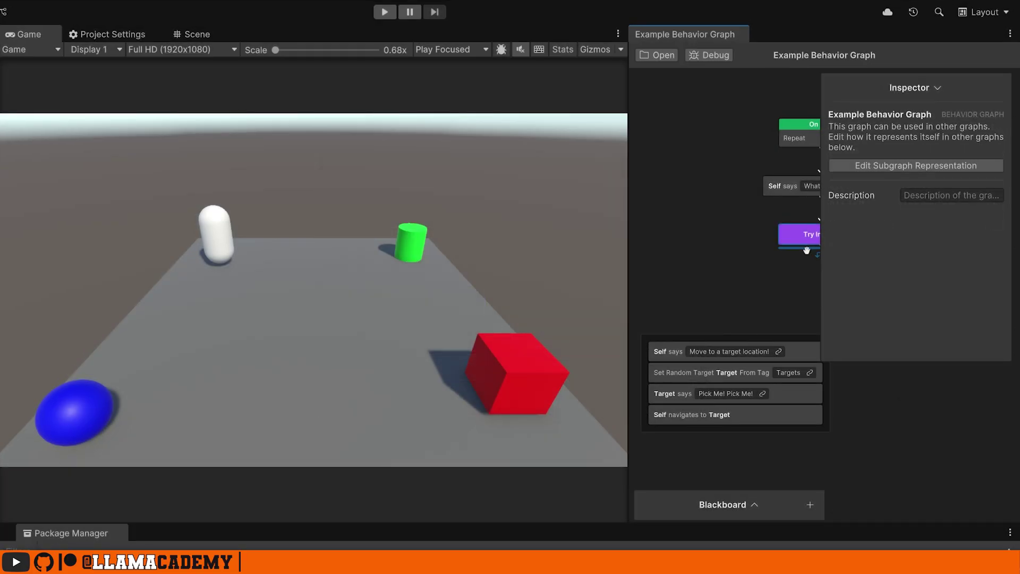
Step: Add a Flow > Abort > Restart If node connected to the movement sequence
key("space")
left_click(766, 384)
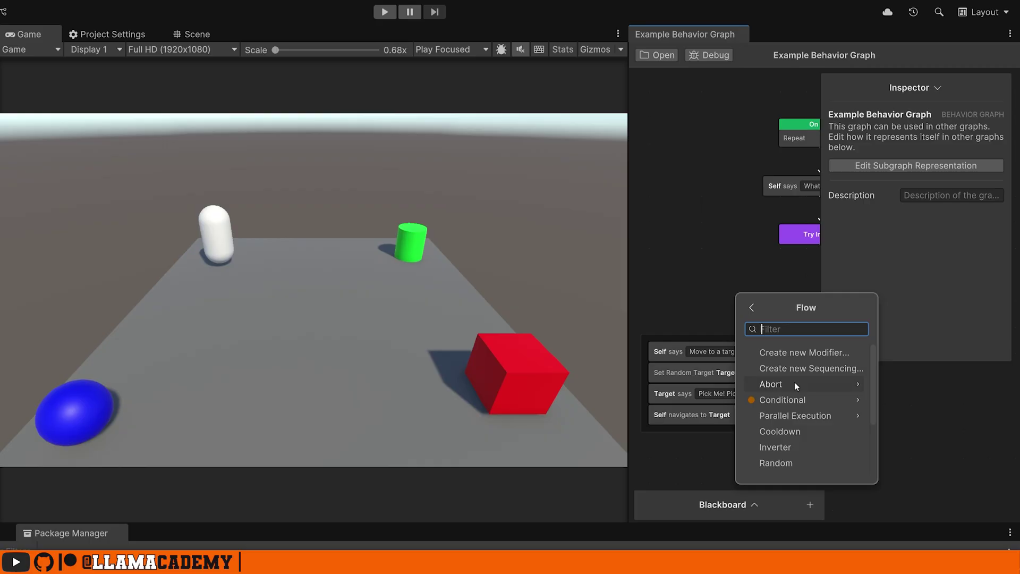
left_click(797, 382)
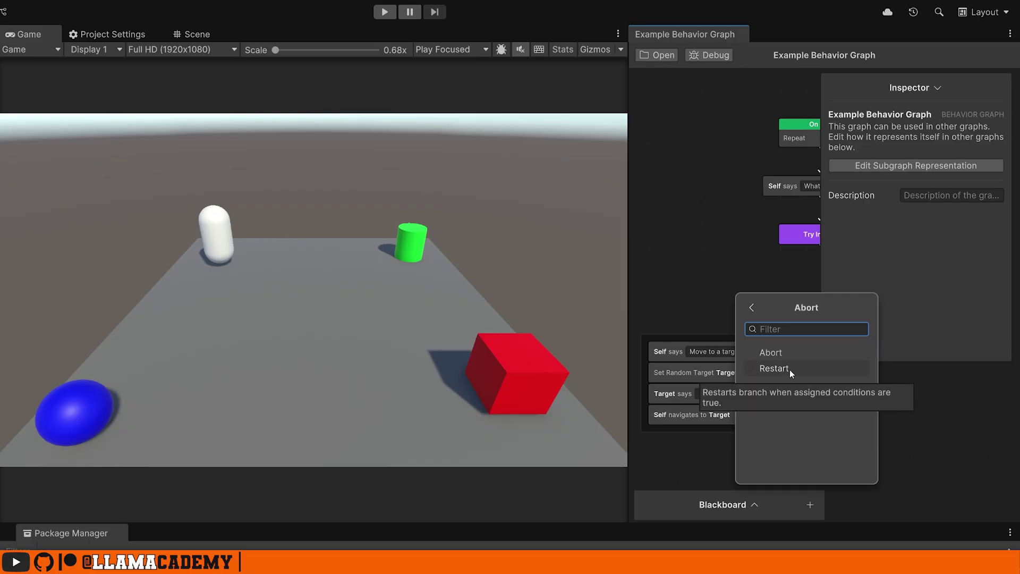
left_click(788, 369)
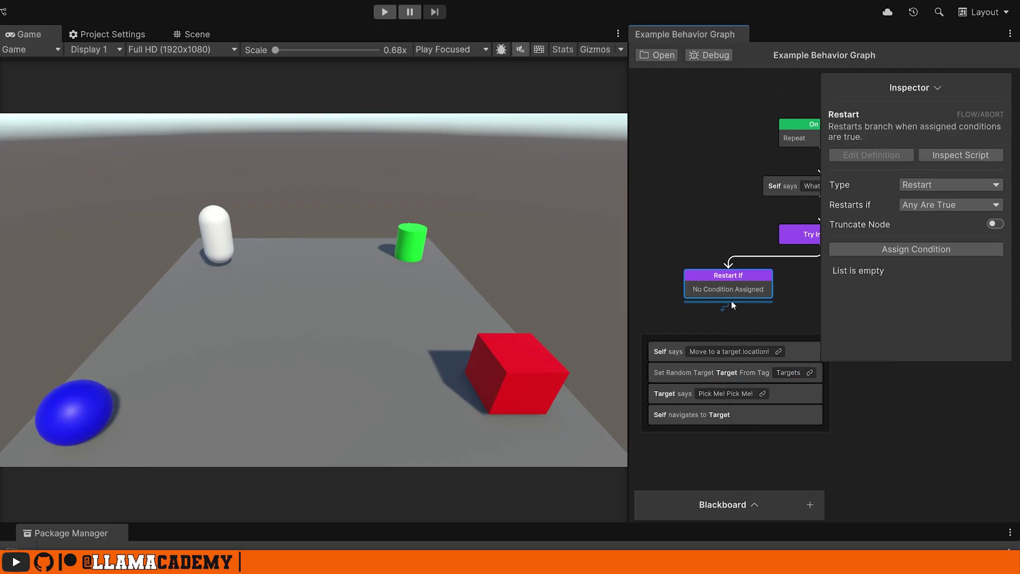
left_click_drag(729, 298, 734, 351)
middle_click_drag(770, 167, 726, 163)
scroll(646, 194, "down", 2)
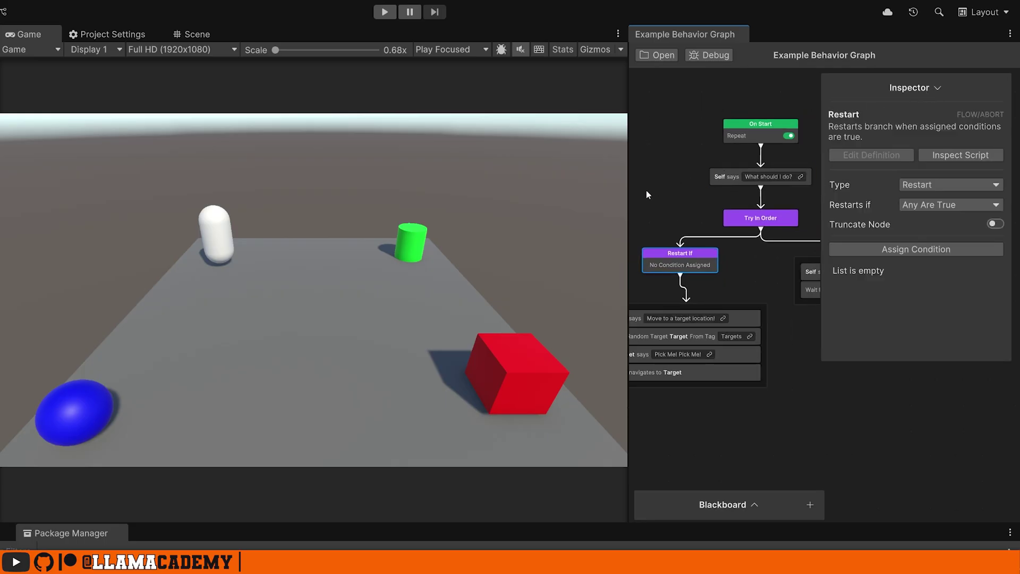
middle_click_drag(643, 197, 654, 194)
left_click(669, 211)
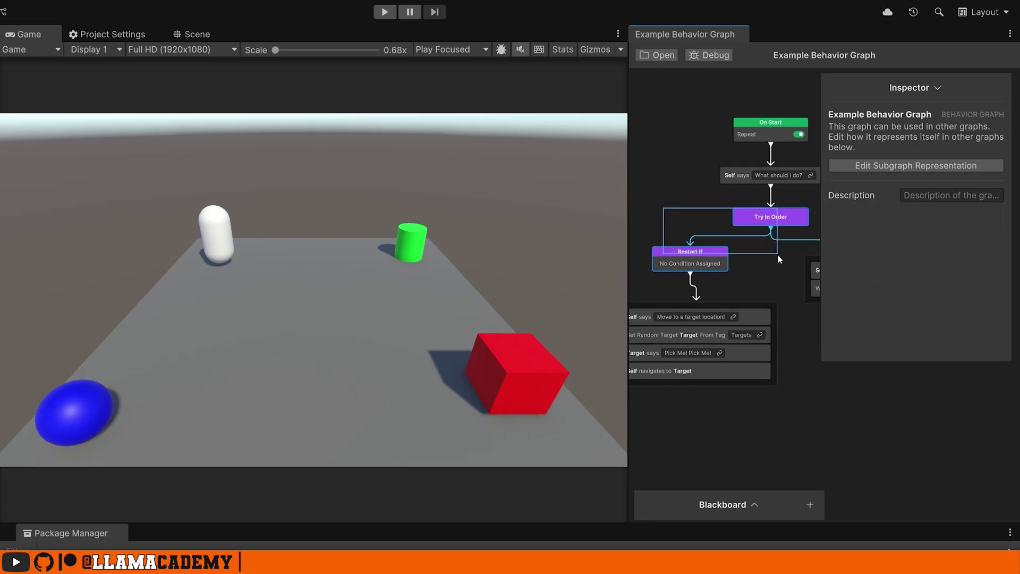
Step: Delete Try In Order and Restart If, and add a Flow > Conditional Branch node
left_click(909, 88)
left_click_drag(900, 91, 901, 497)
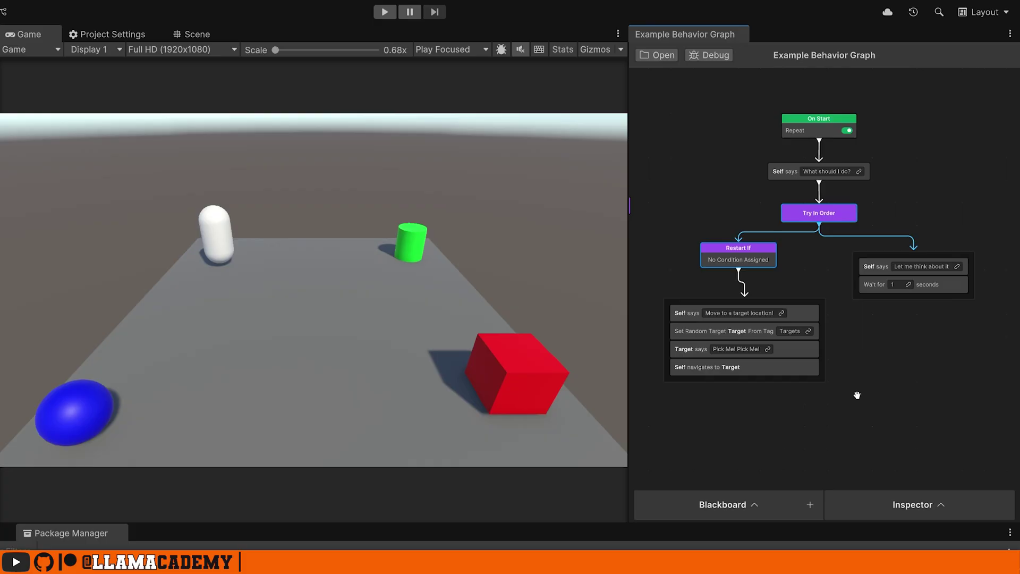
mouse_move(681, 195)
left_mouse_down()
mouse_move(803, 251)
mouse_move(809, 243)
left_mouse_up()
key("Delete")
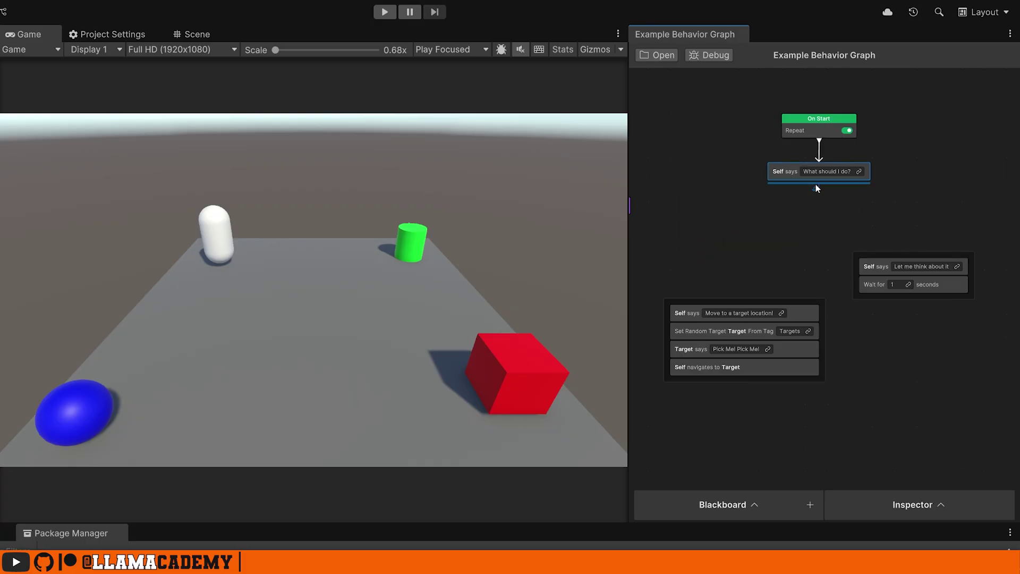
key("space")
left_click(879, 318)
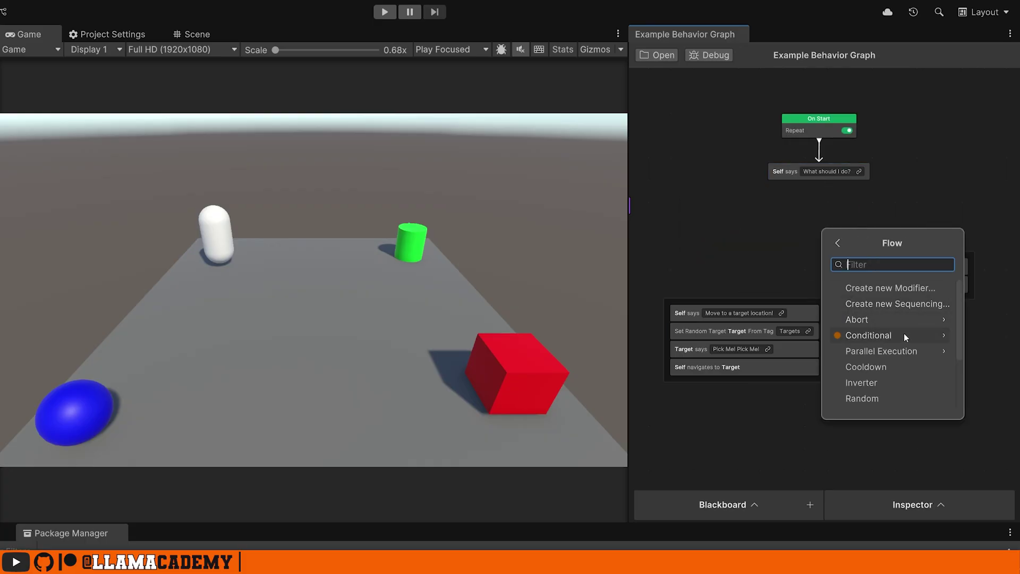
left_click(904, 333)
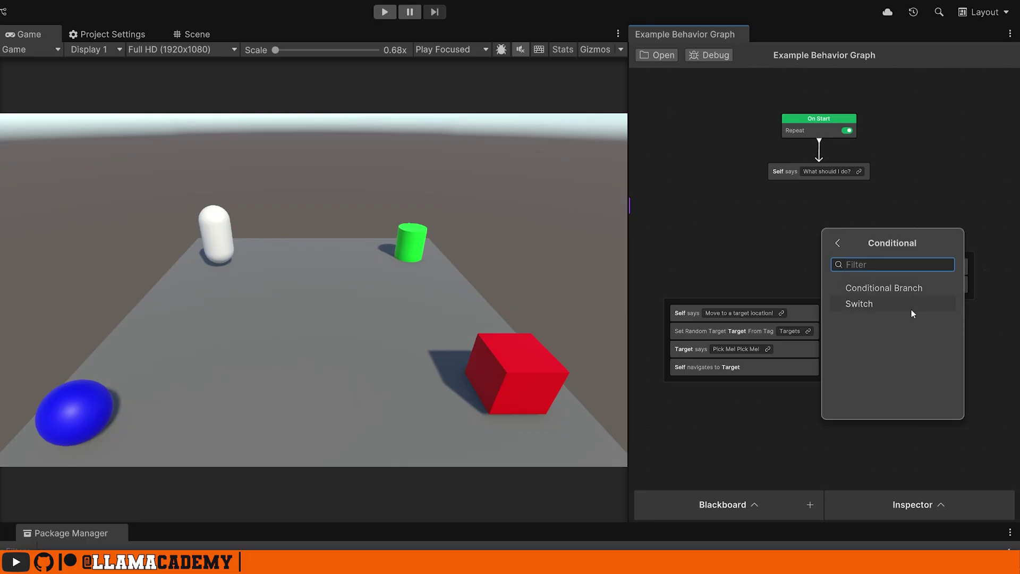
left_click(854, 289)
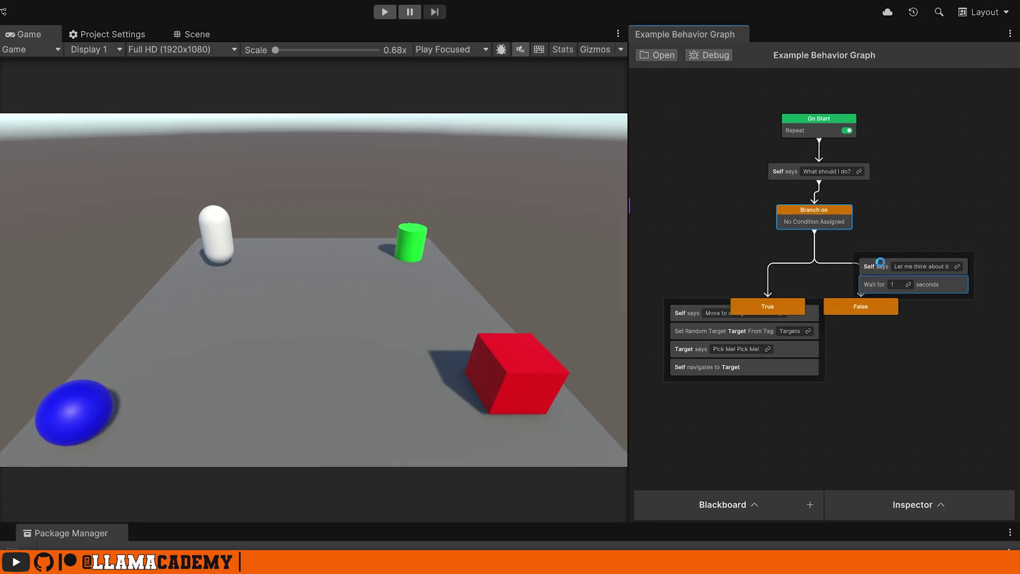
Step: Give the branch a Variable Comparison condition testing Some Condition equals true
left_click(924, 503)
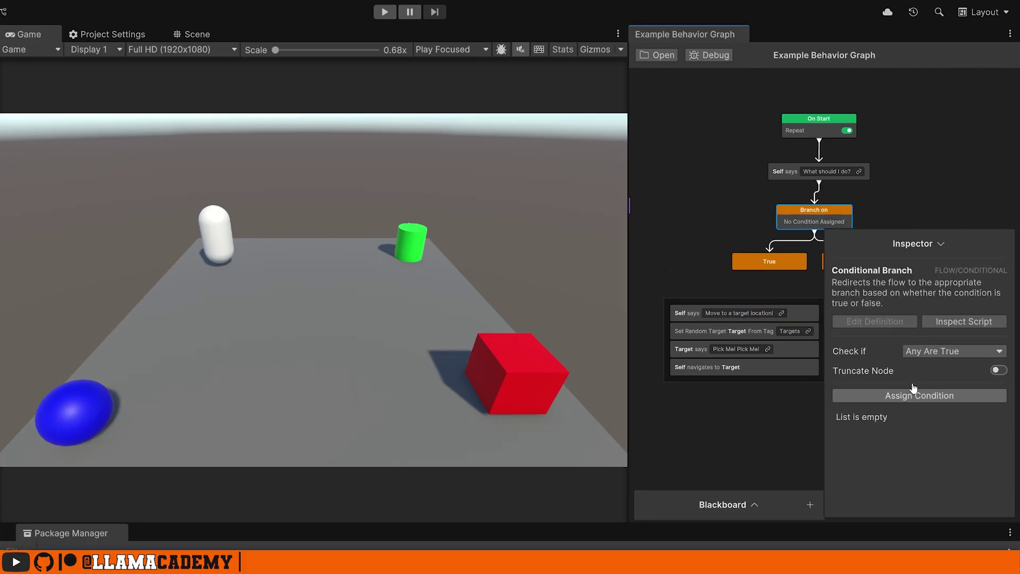
left_click(948, 352)
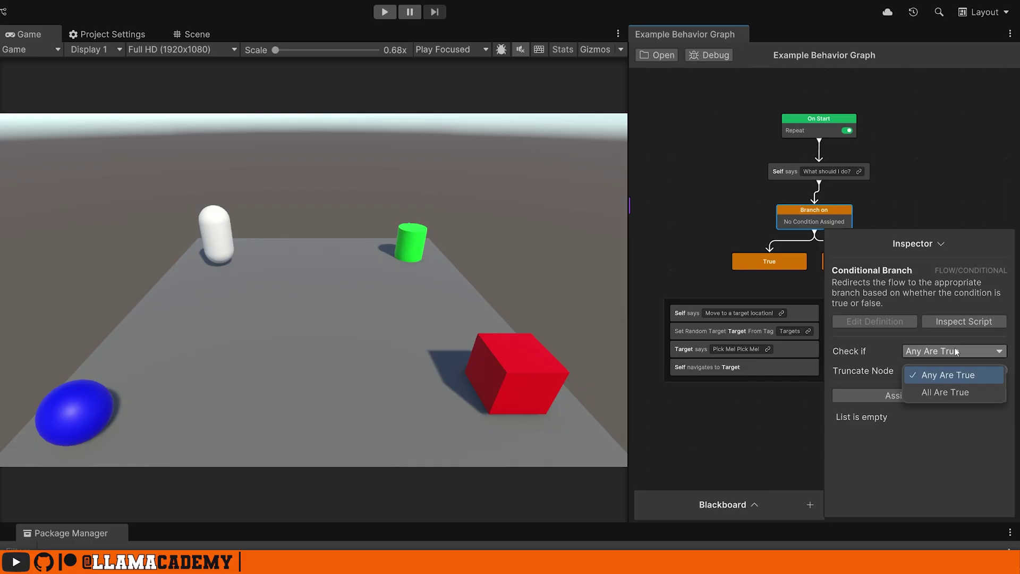
left_click(861, 394)
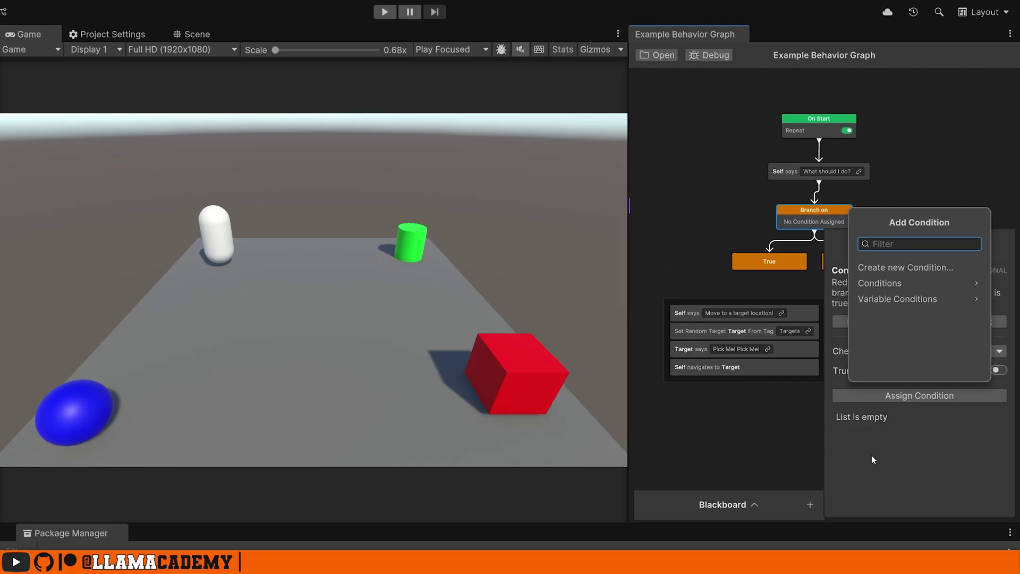
left_click(879, 485)
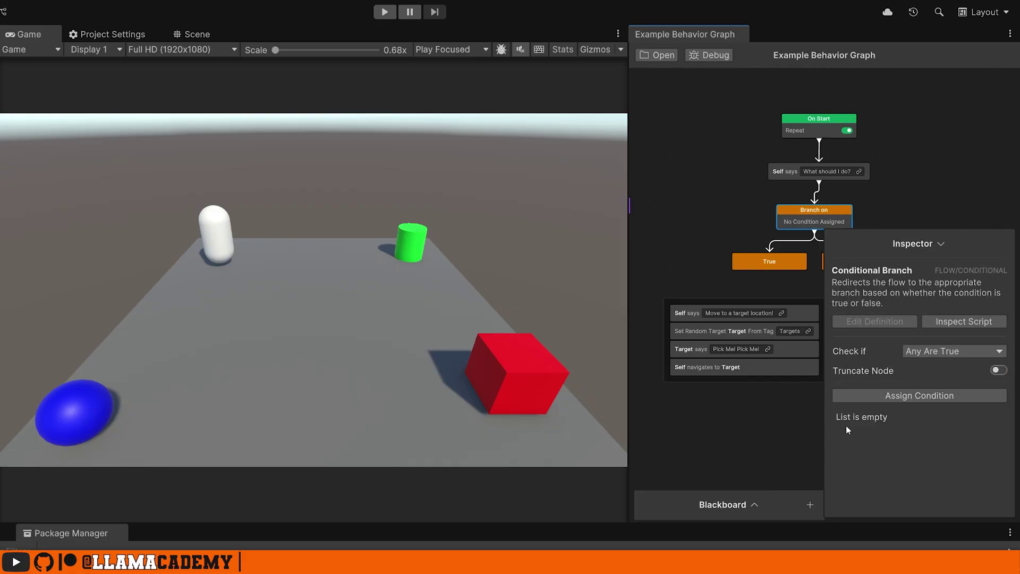
left_click(912, 395)
left_click(923, 297)
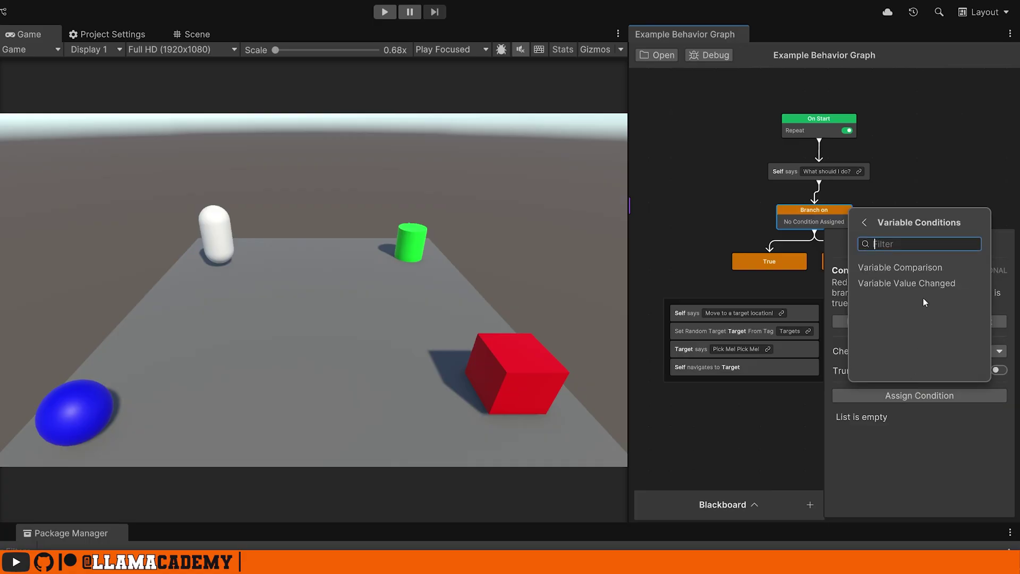
left_click(881, 271)
left_click(882, 418)
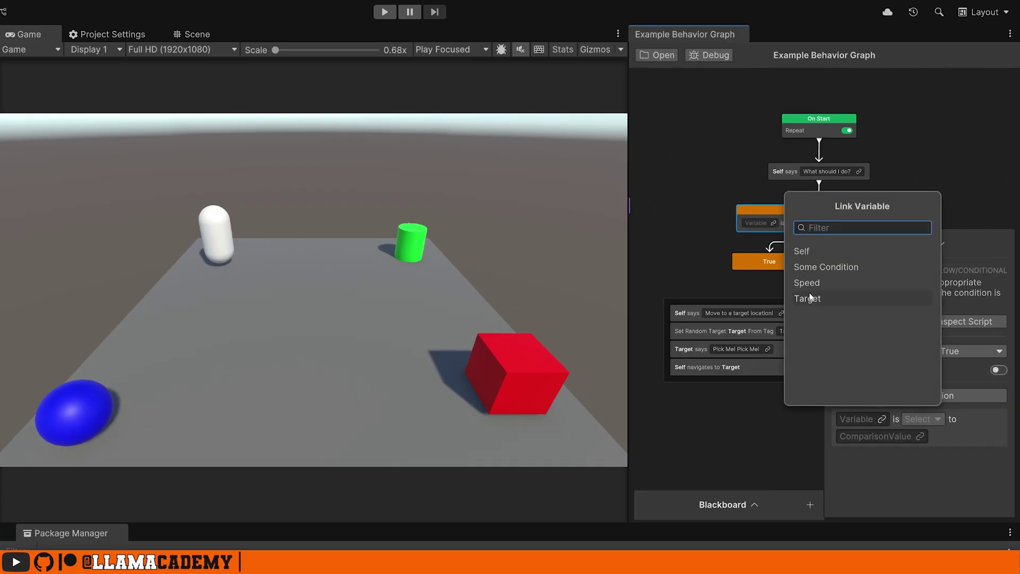
left_click(825, 268)
left_click(850, 436)
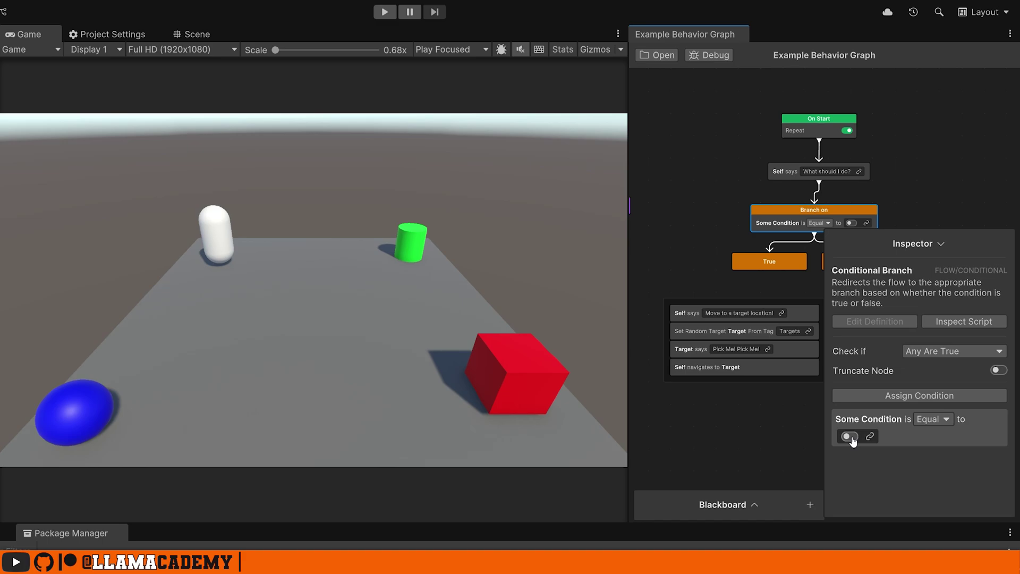
Step: Paste a 'Let me think about it' Self says node under True and wire False to the move sequence
left_click(912, 243)
scroll(913, 332, "up", 2)
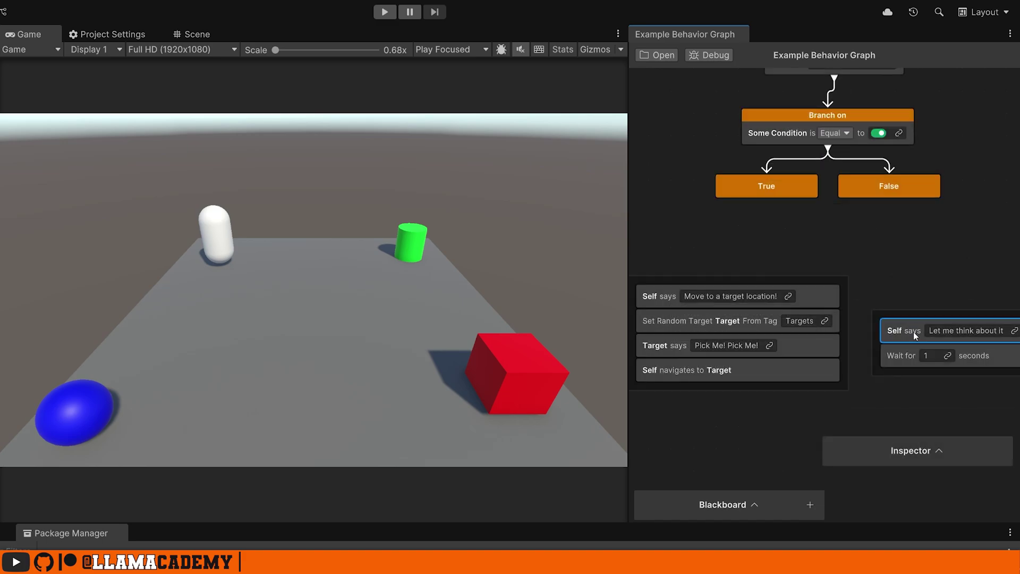
key("ctrl+v")
left_click_drag(705, 237, 717, 243)
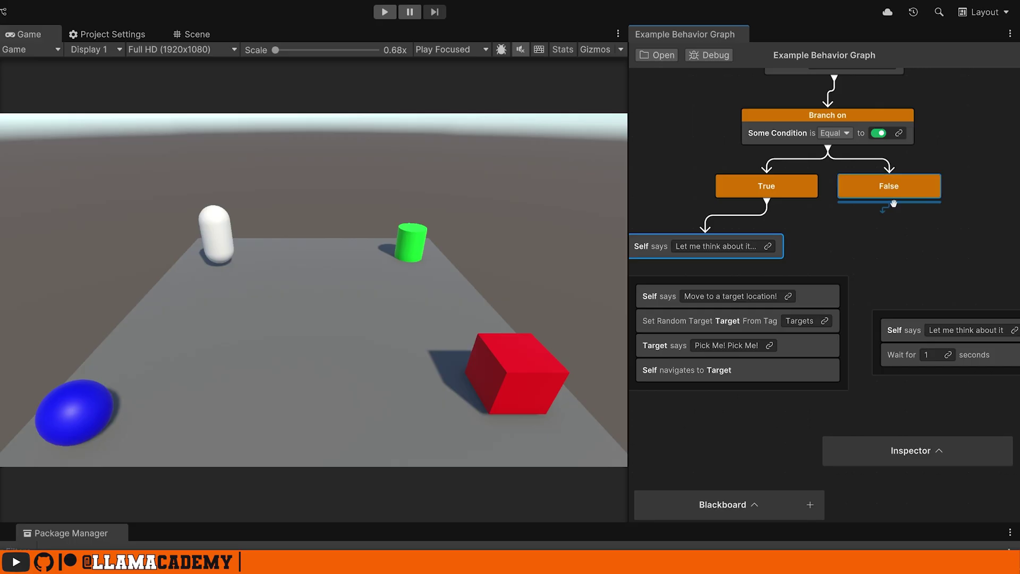
mouse_move(893, 201)
left_mouse_down()
mouse_move(784, 282)
mouse_move(741, 275)
left_mouse_up()
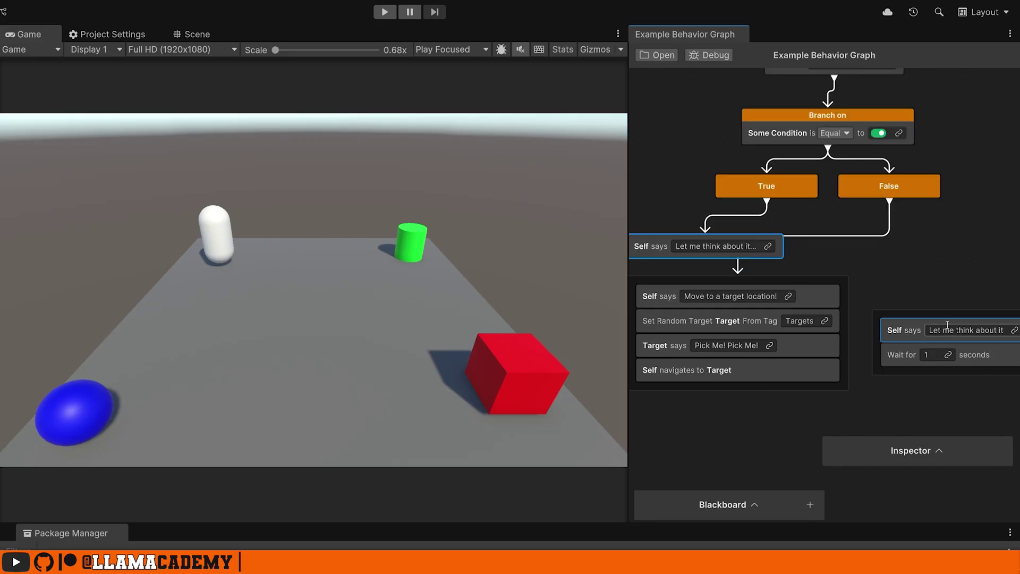
left_click_drag(908, 335, 692, 448)
left_click_drag(711, 279, 894, 260)
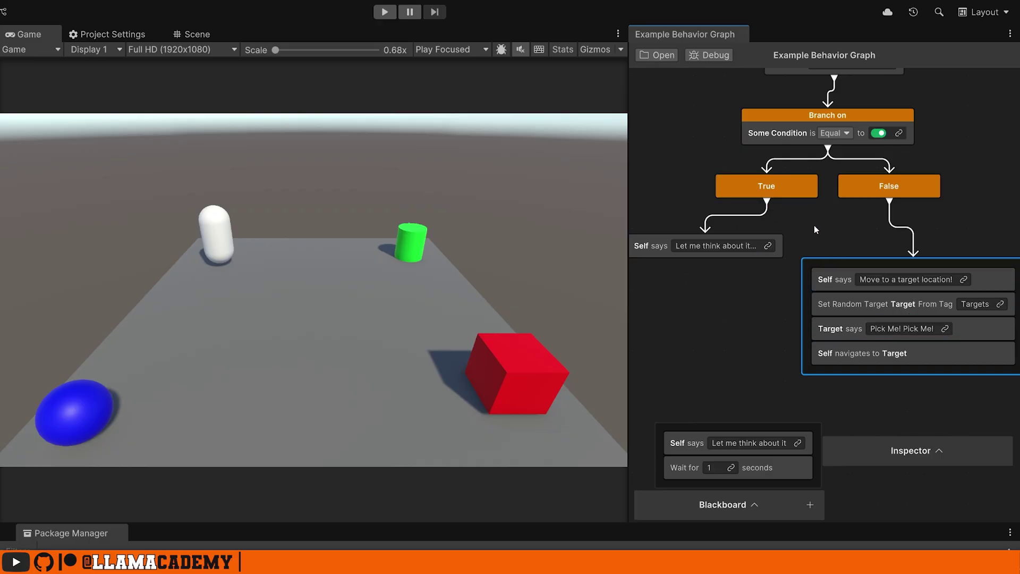
Step: Join Self says into the move sequence with a Wait For Any merge and tidy the layout
left_click_drag(889, 260, 830, 322)
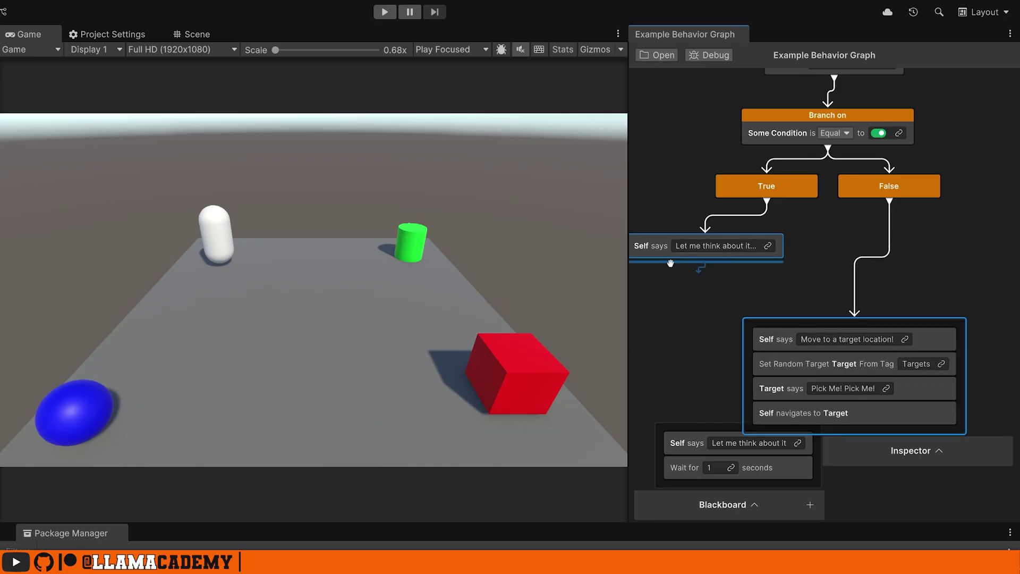
left_click_drag(671, 264, 835, 323)
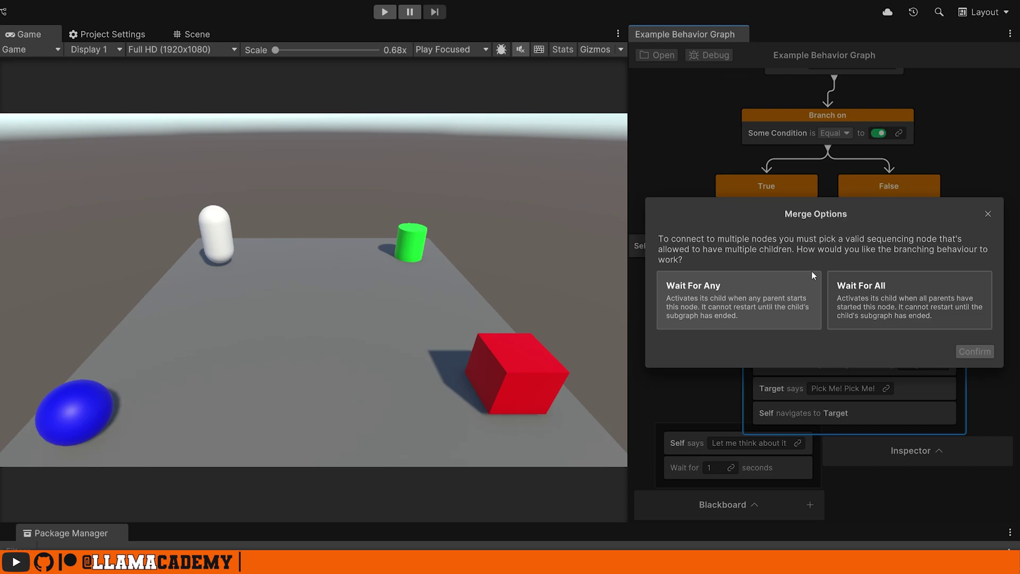
left_click(774, 296)
left_click(974, 351)
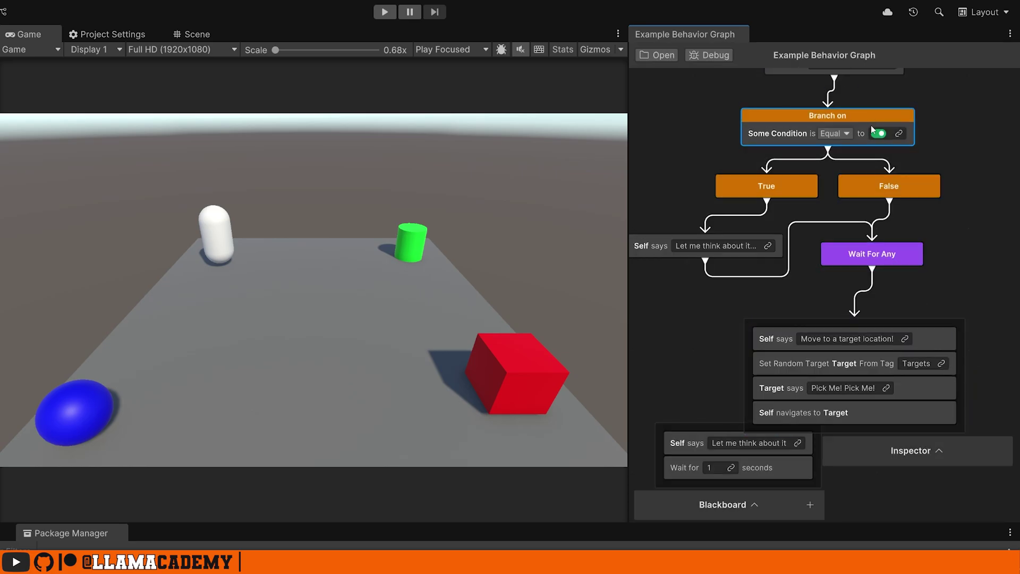
left_click_drag(704, 429, 573, 420)
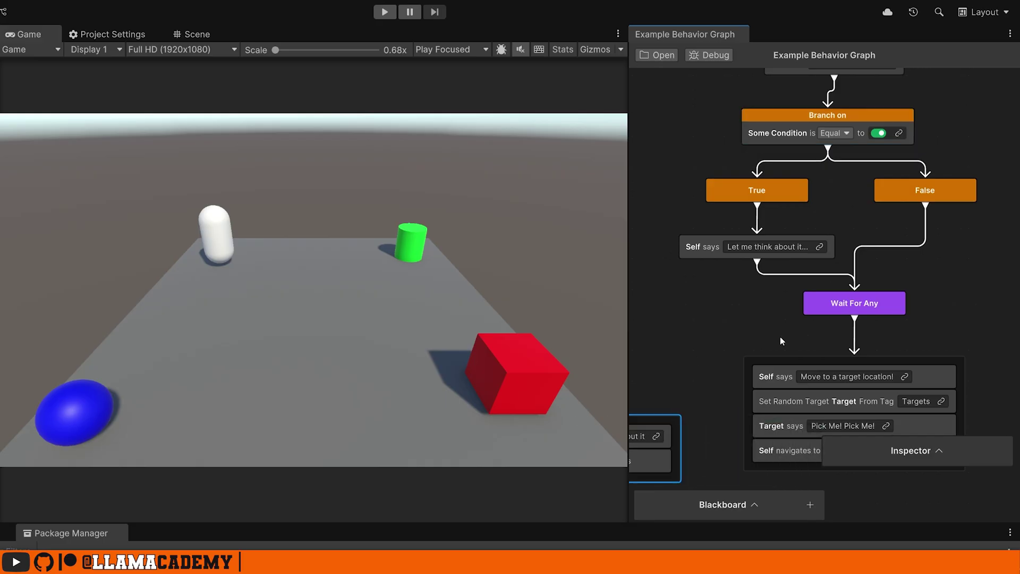
left_click_drag(913, 448, 892, 498)
Step: Add a Flow > Parallel Execution > Wait For All node to the graph
left_click(733, 301)
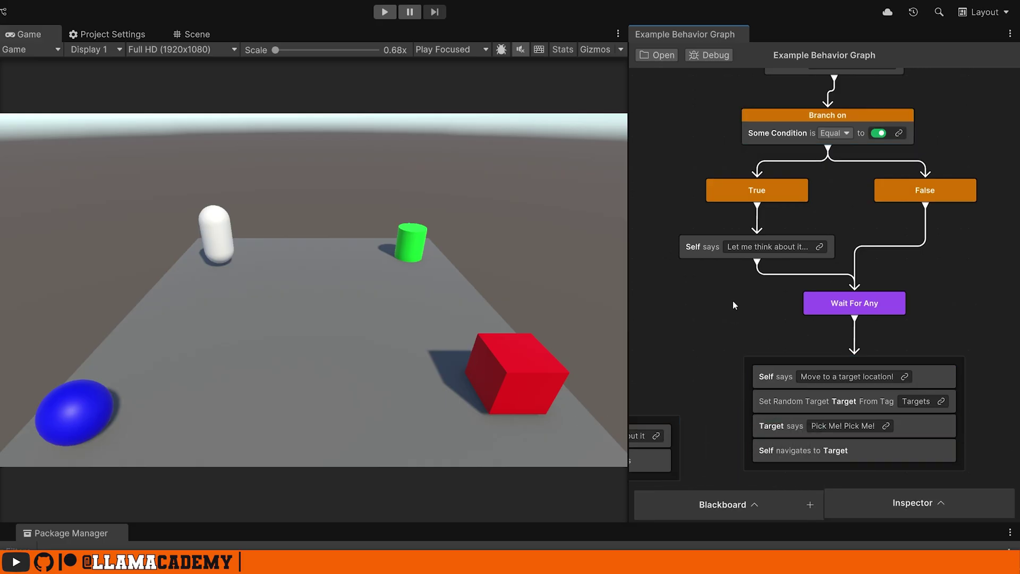
key("space")
left_click(779, 417)
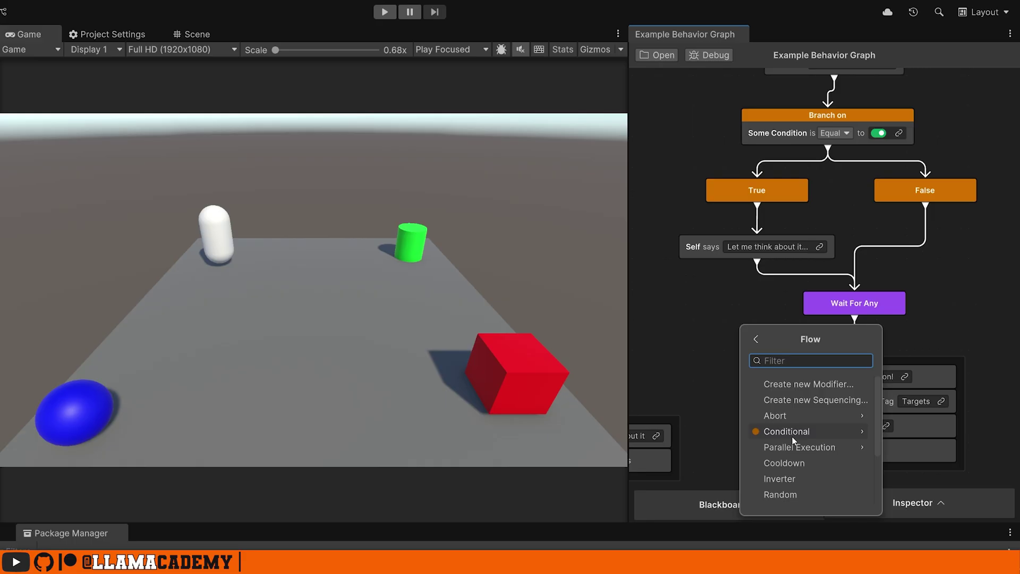
left_click(794, 446)
left_click(815, 399)
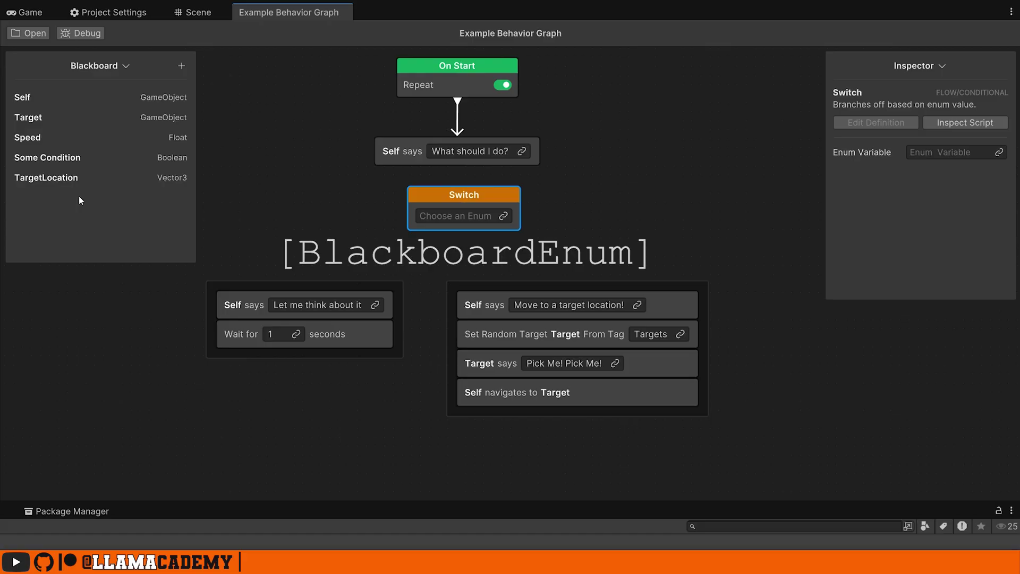
Step: Define a new AIState enum type with members Idle, Wander, Chase, Attack and Die
left_click(181, 67)
left_click(154, 201)
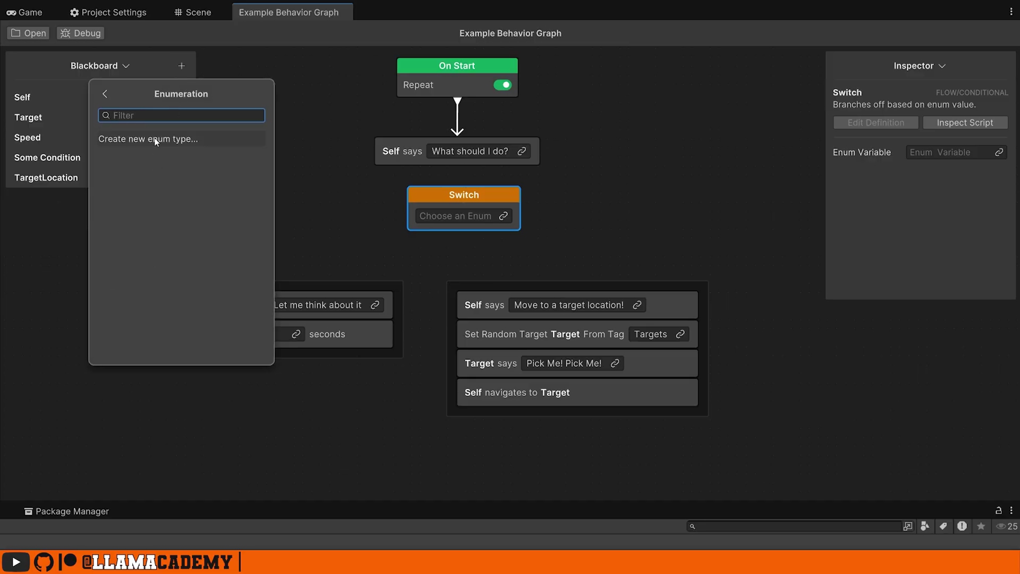
left_click(152, 137)
left_click(554, 267)
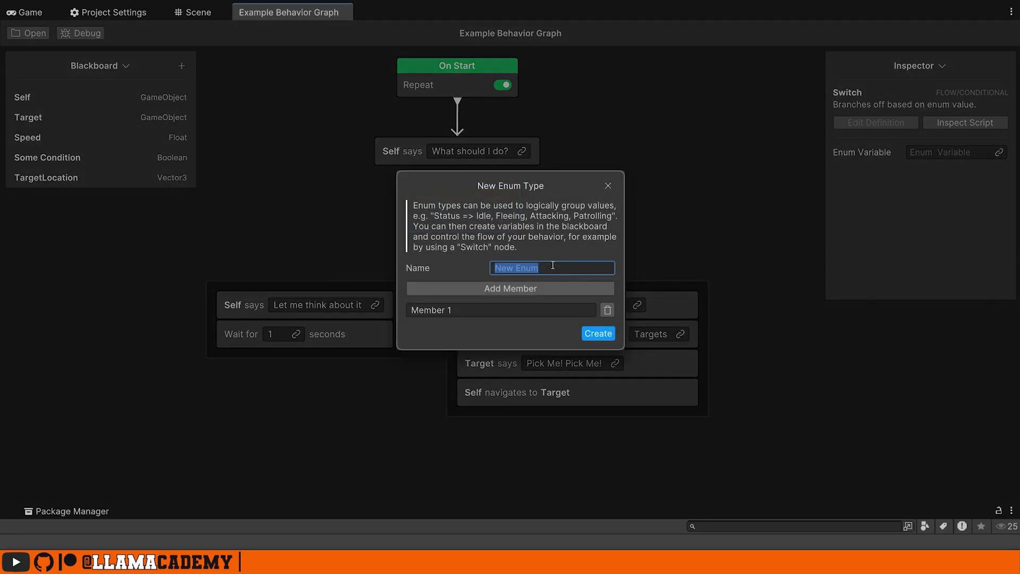
type("AI State")
key("Tab")
type("Idle")
left_click(510, 288)
type("Wander")
left_click(483, 278)
type("Chase")
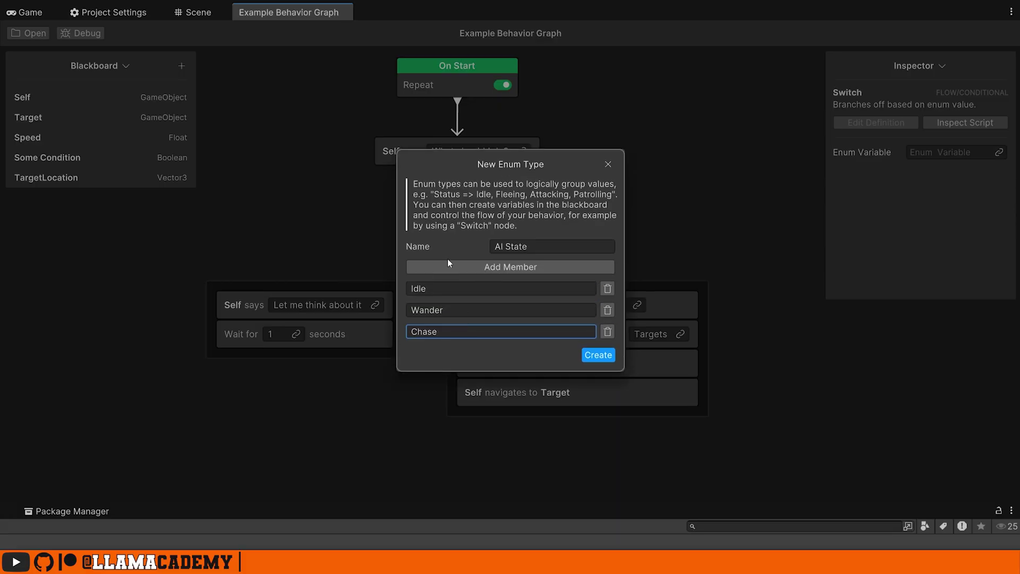
left_click(451, 267)
type("AttackDie")
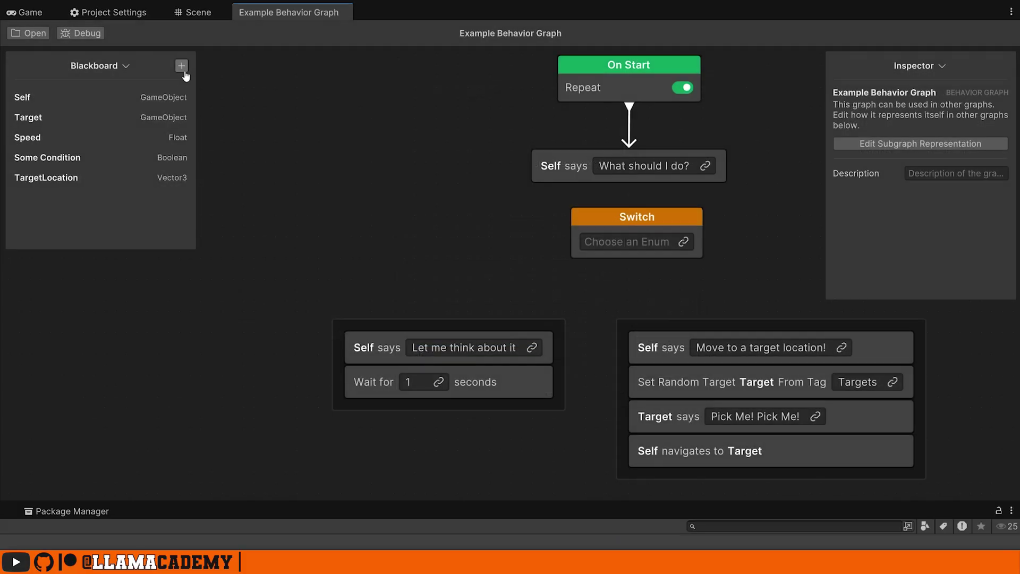
Step: Add an AIState blackboard variable named State and feed it into the Switch node
left_click(182, 66)
left_click(159, 200)
left_click(137, 155)
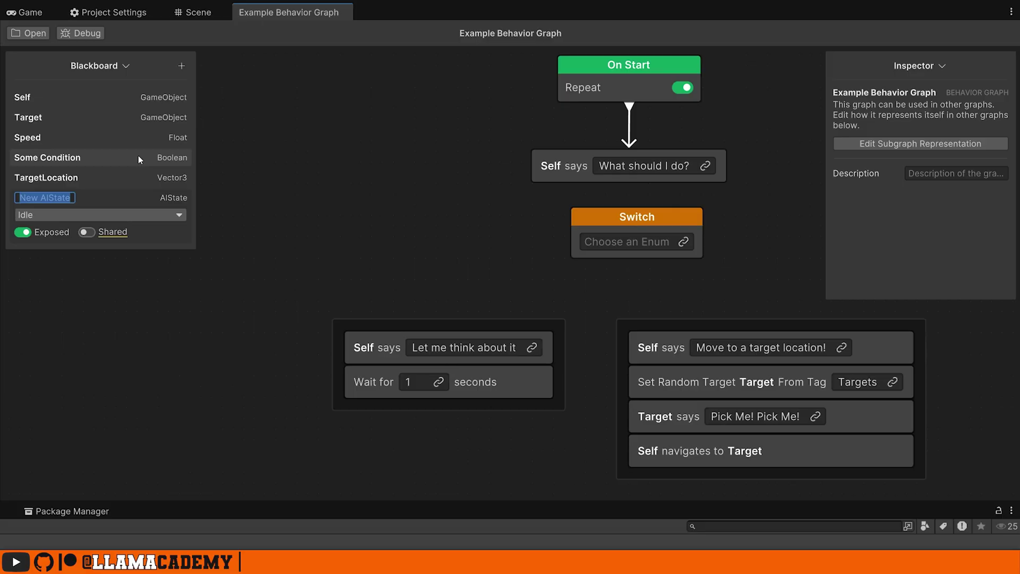
type("State")
left_click(46, 200)
left_click_drag(45, 198, 644, 239)
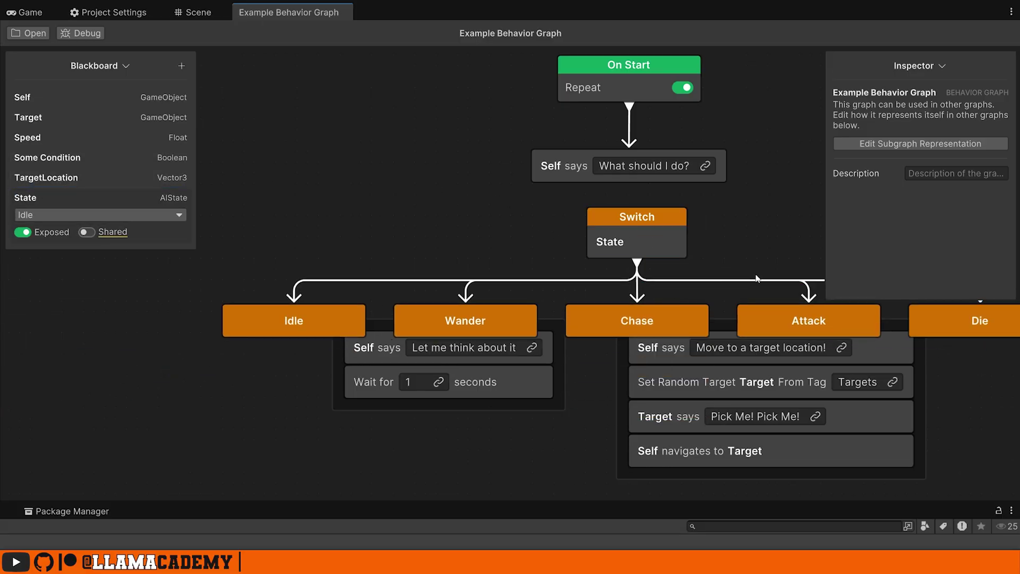
Step: Move the move sequence below Attack and link Idle and Wander to the think-and-wait group
key("a")
left_click(914, 65)
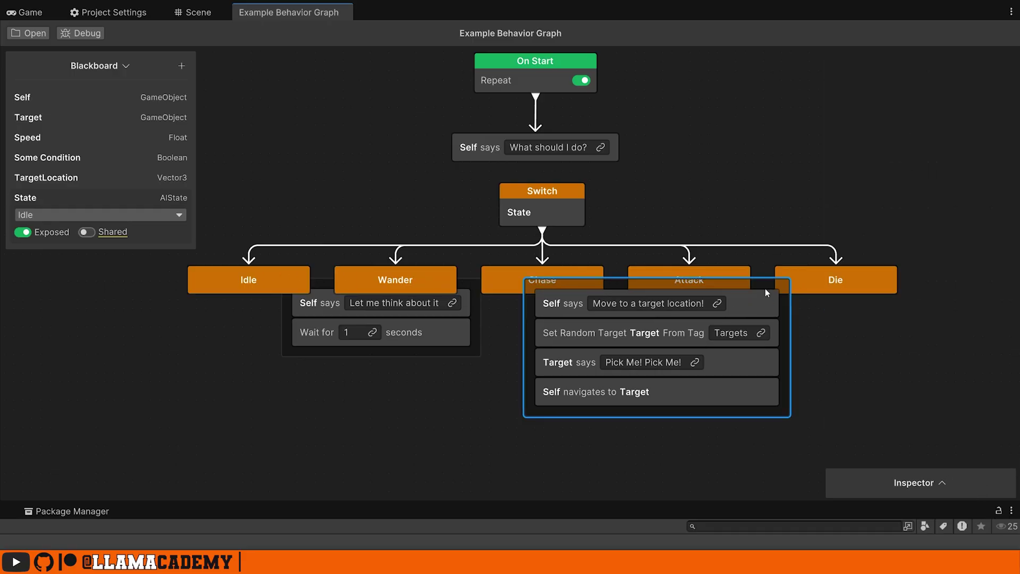
left_click_drag(765, 288, 771, 343)
left_click_drag(299, 307, 244, 376)
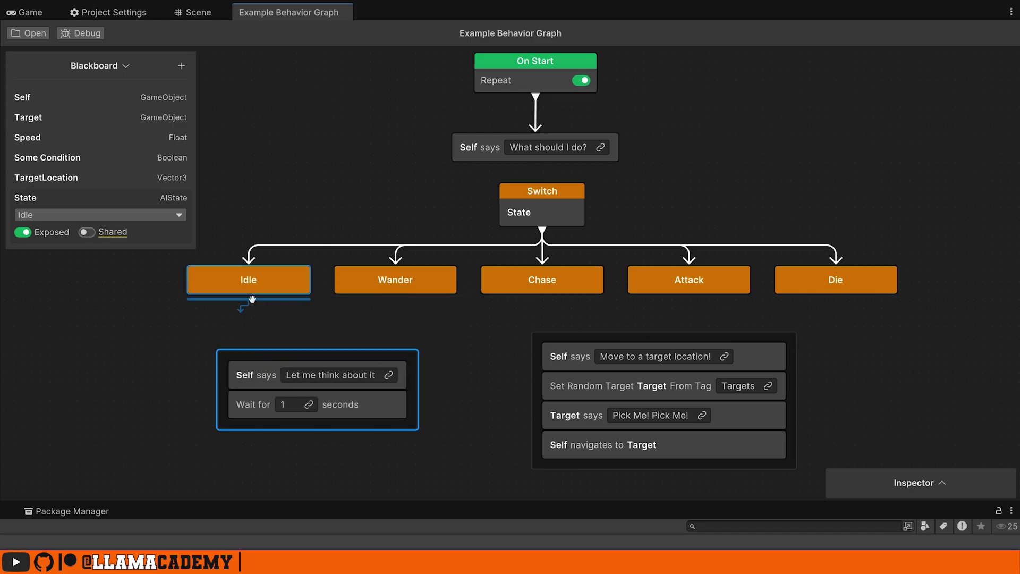
left_click_drag(396, 293, 320, 346)
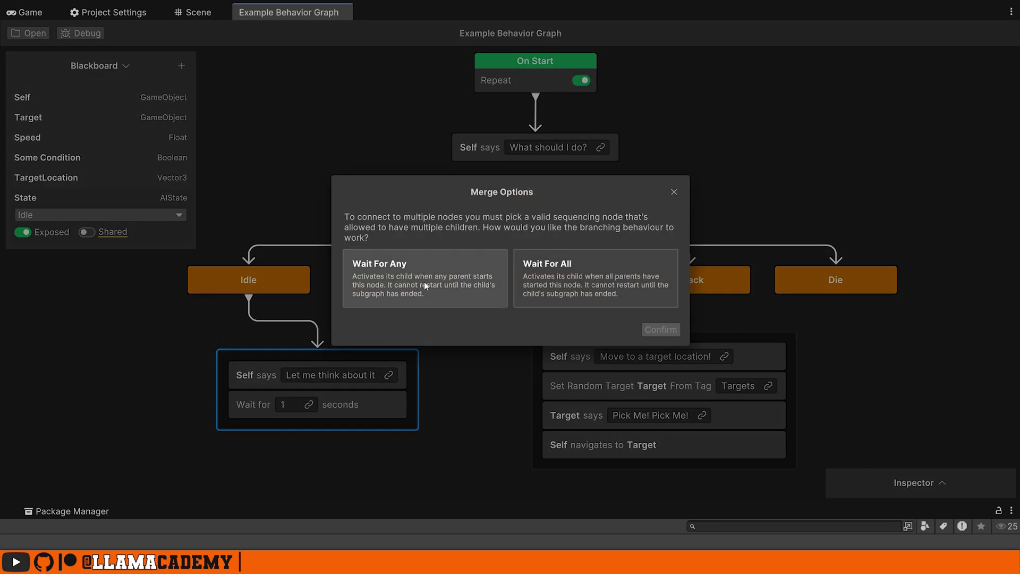
Step: Add the Wait For Any join, set to continue when any parent starts
left_click(424, 281)
left_click(661, 329)
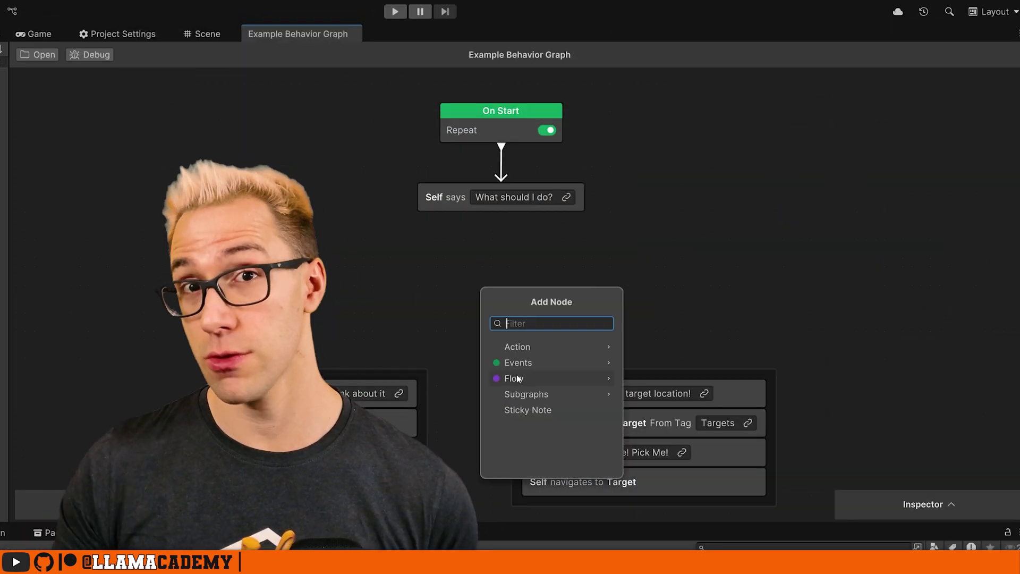
Step: Create a Custom Sequencing node, described as running children in custom order, with three output ports
left_click(518, 375)
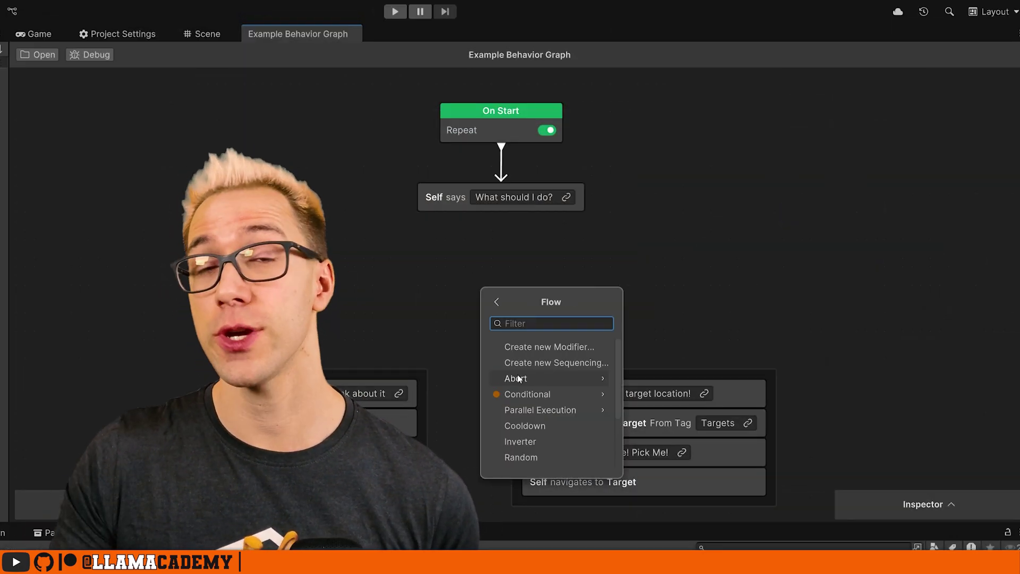
left_click(544, 360)
left_click(514, 294)
type("Custom Sequencing")
key("Return")
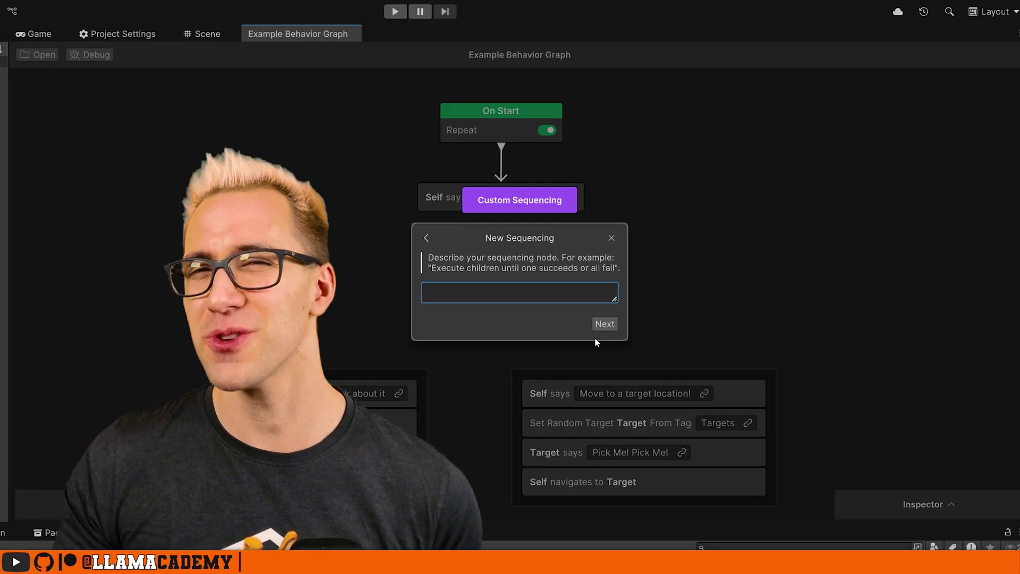
type("Execute children in some custom order.")
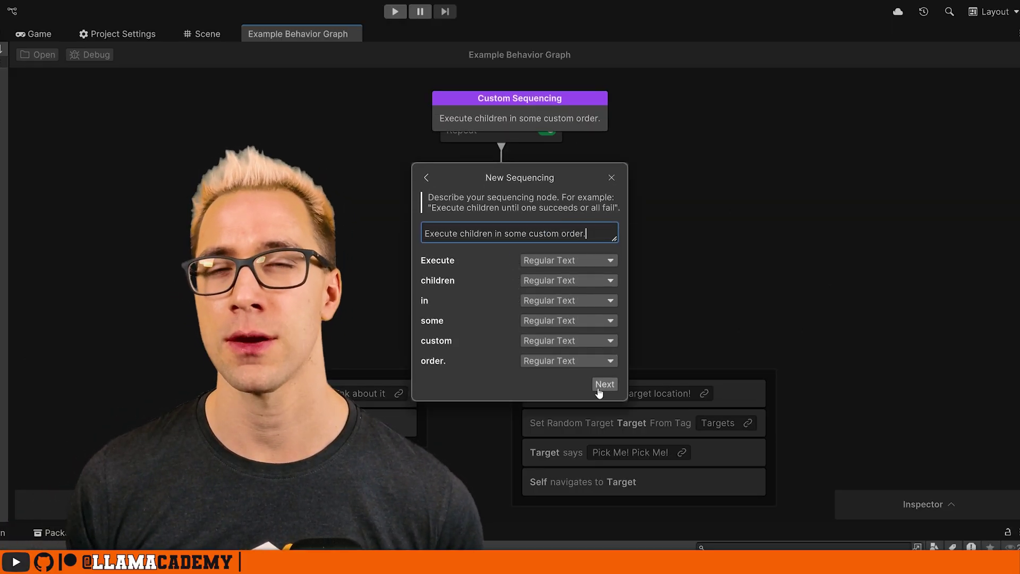
left_click(602, 381)
left_click(528, 297)
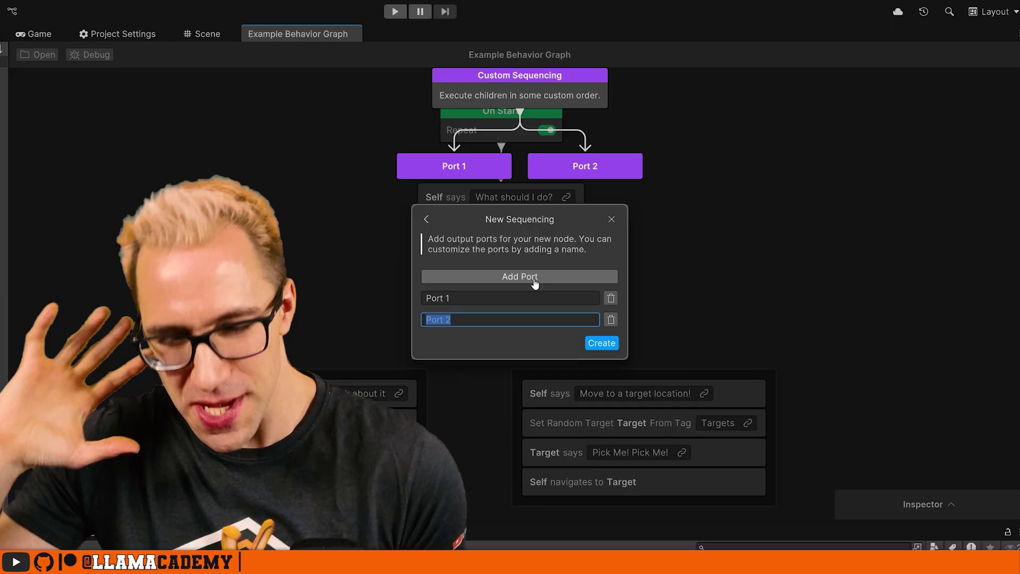
left_click(534, 276)
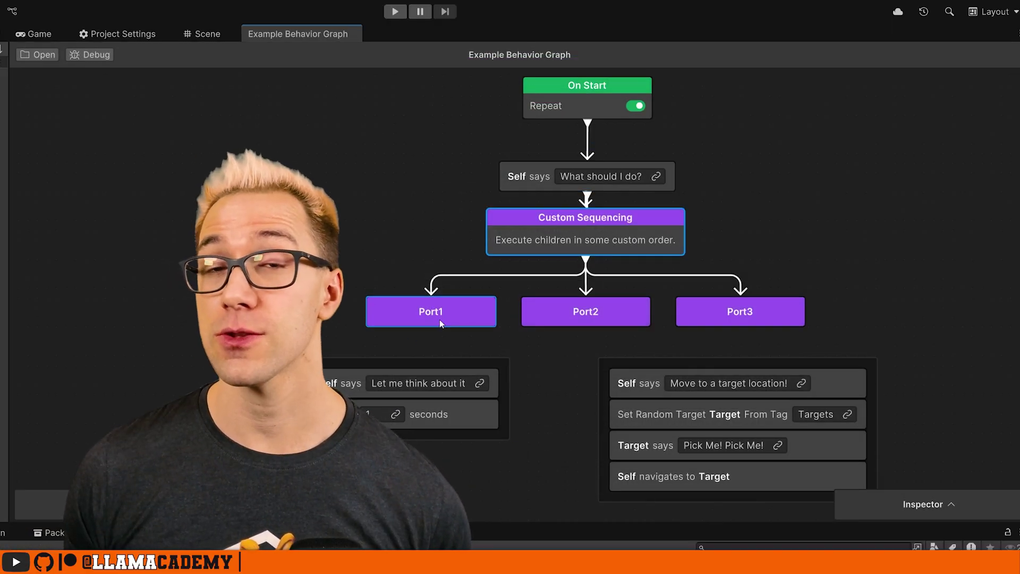